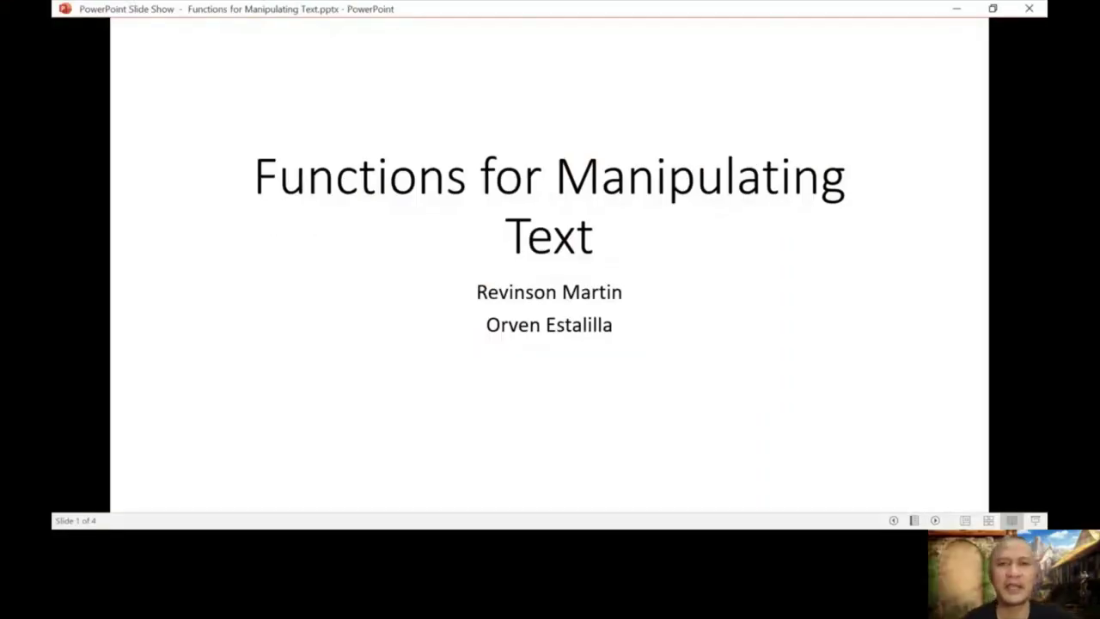
Step: Page through the text function slides from Left to Concatenate, return to the title slide, and start the function list again
key("Right")
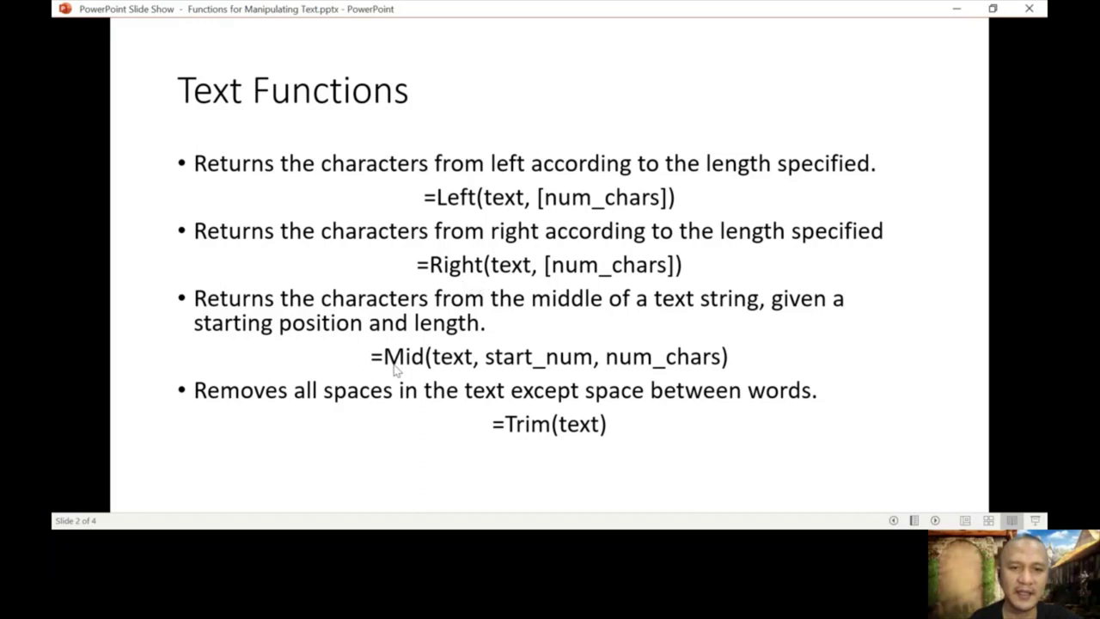
left_click(550, 449)
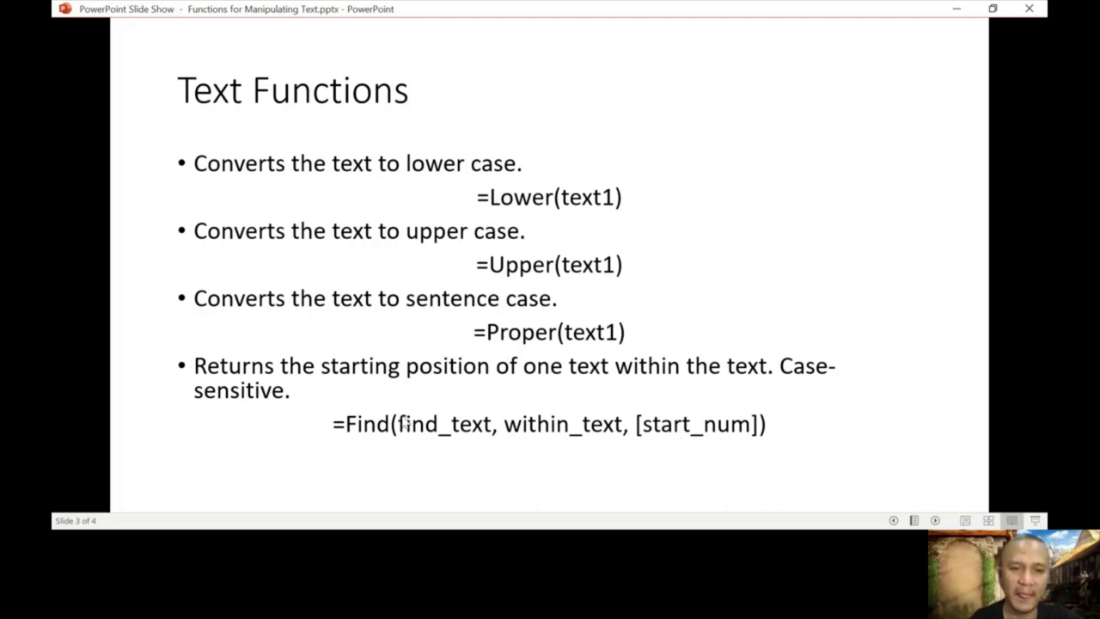
left_click(348, 443)
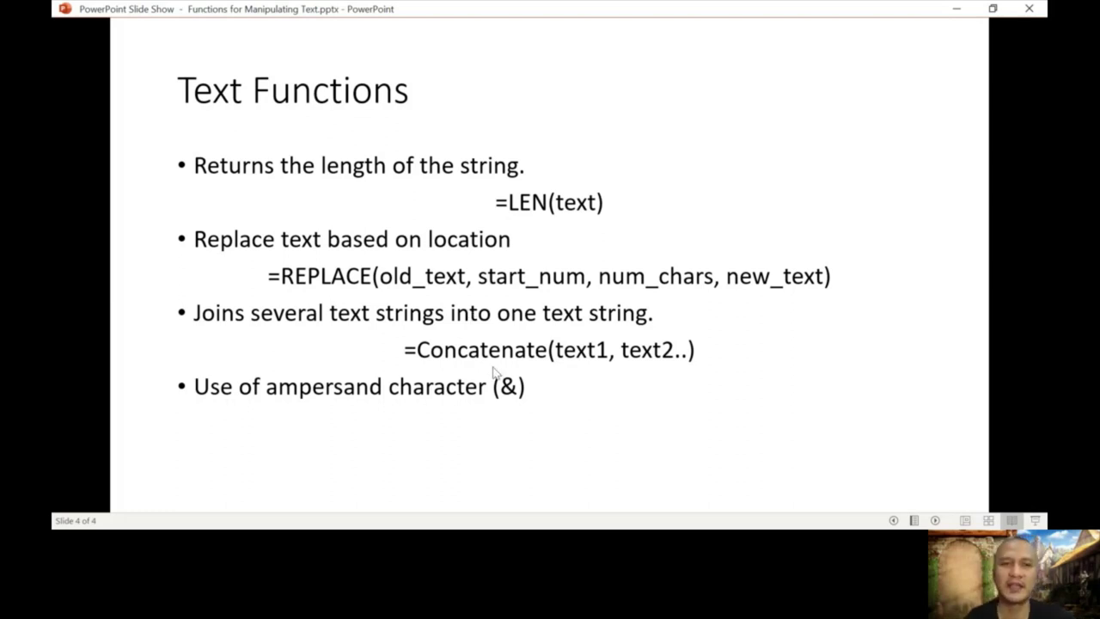
key("Left")
key("Left")
key("Left")
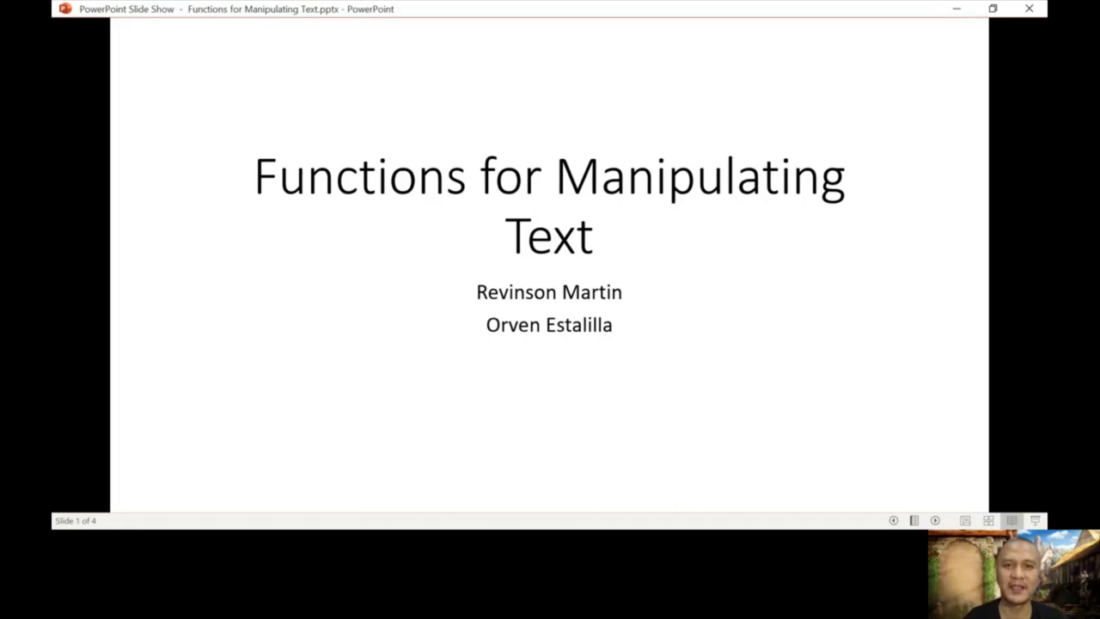
key("Right")
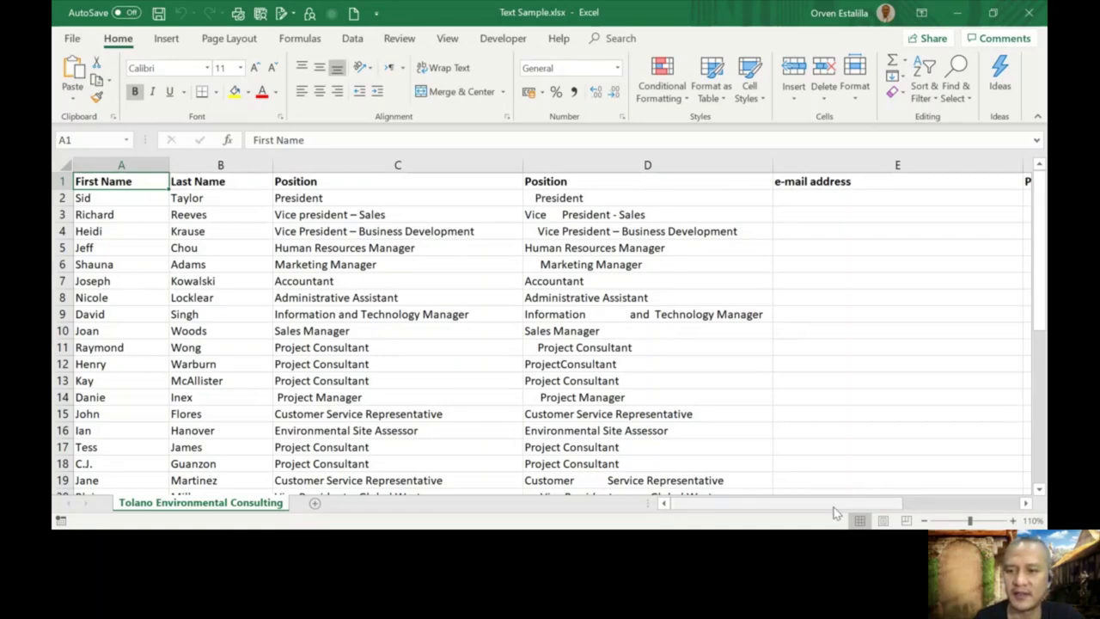
Step: In Excel, enter =LEFT(C2,4) in cell E2 of Text Sample.xlsx and compare it with the source text in C2
left_click_drag(833, 513, 798, 284)
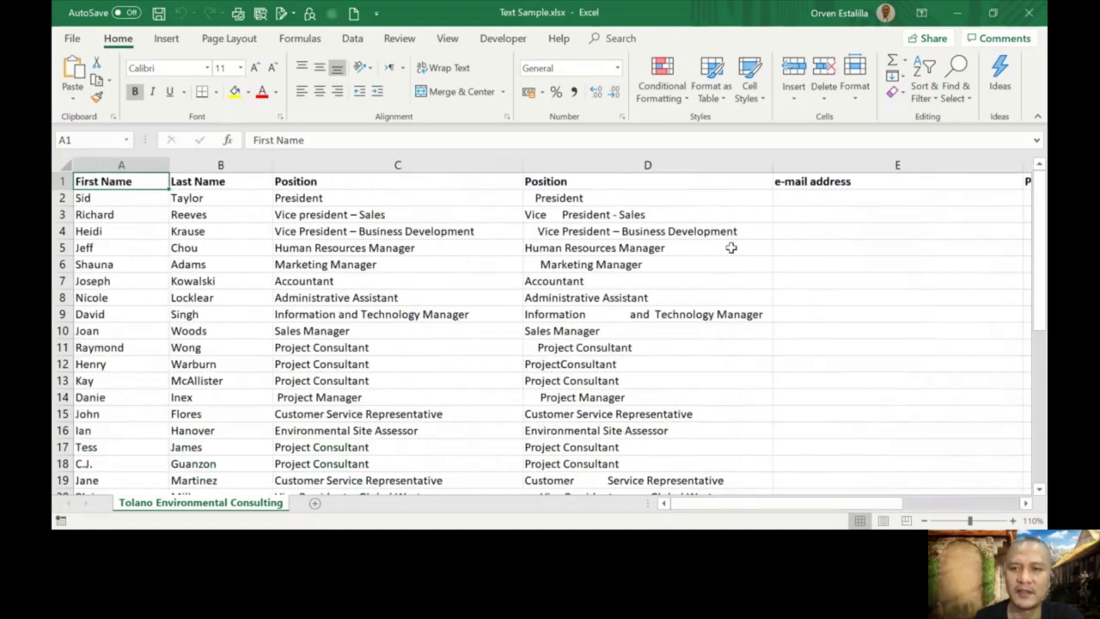
left_click(817, 197)
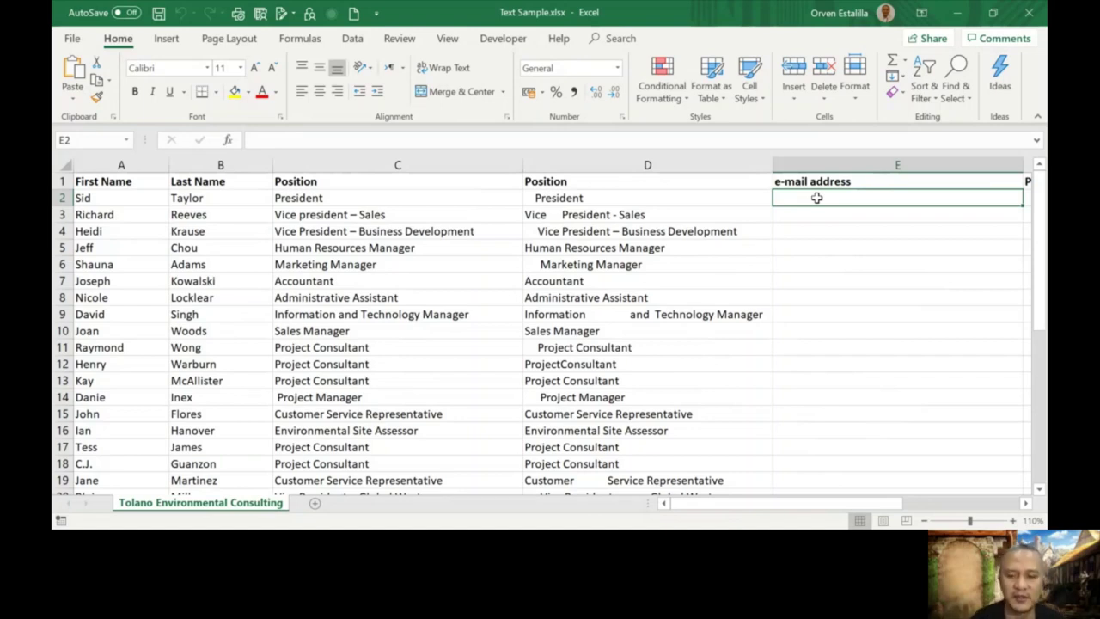
type("=")
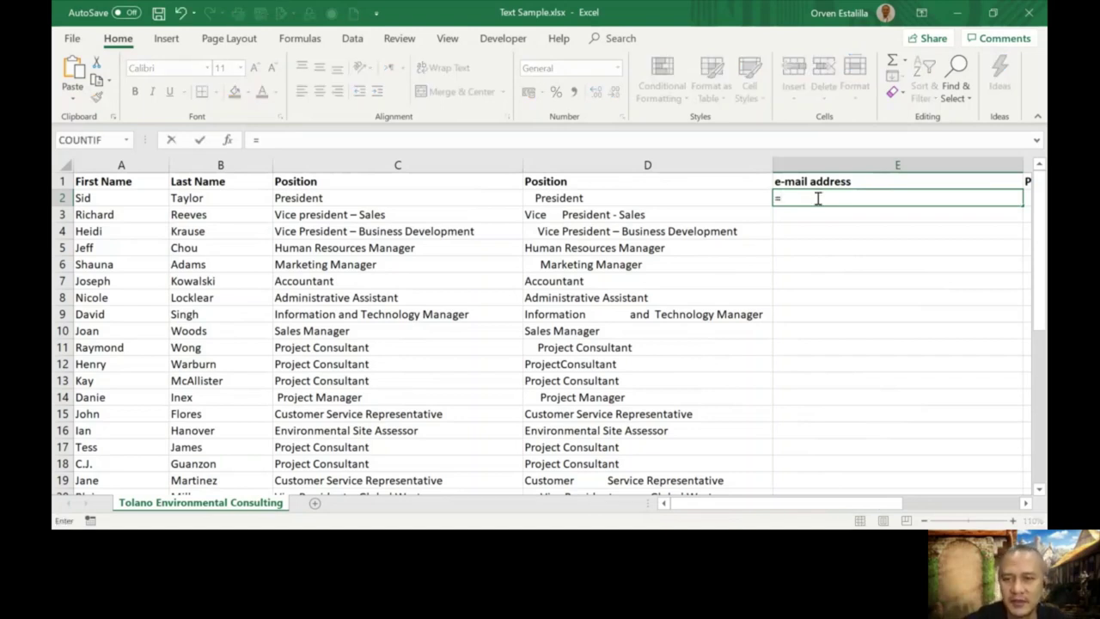
type("left")
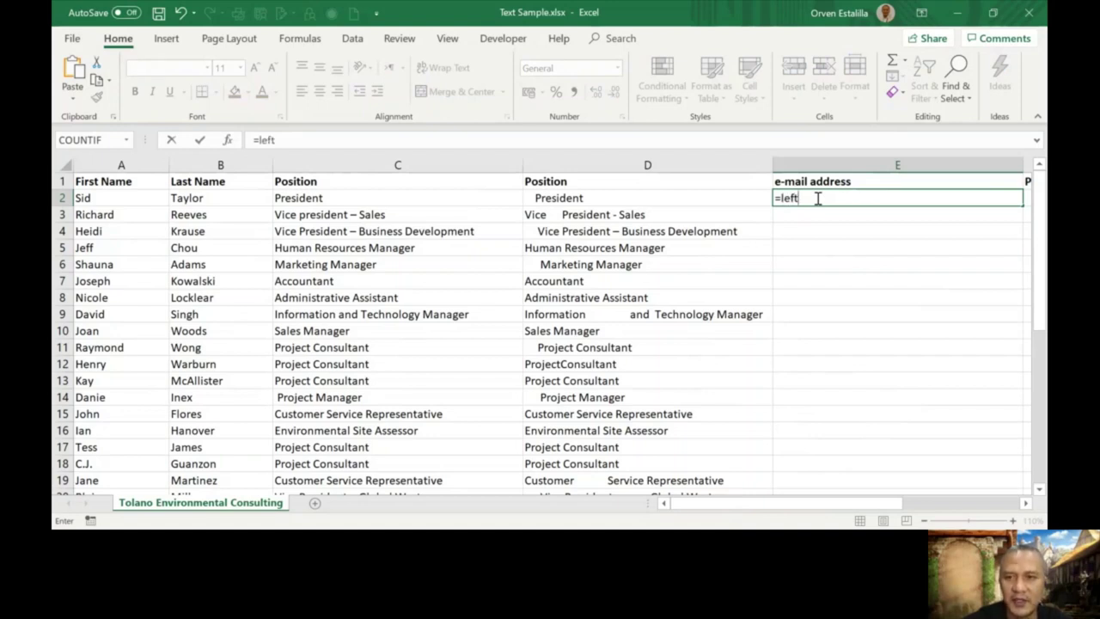
type("(")
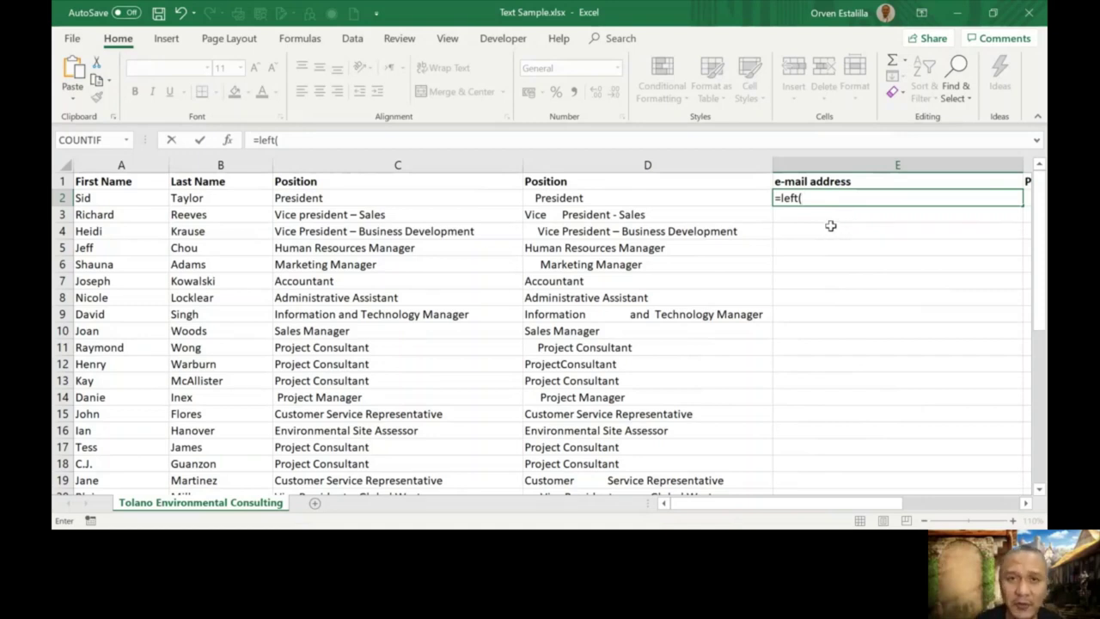
left_click(334, 197)
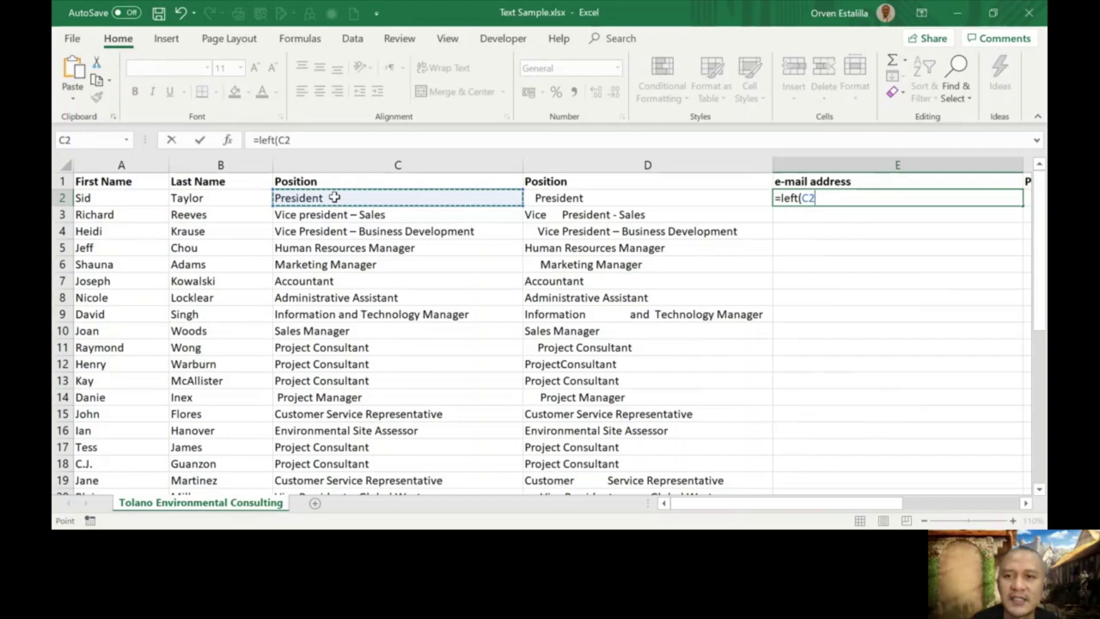
type(",")
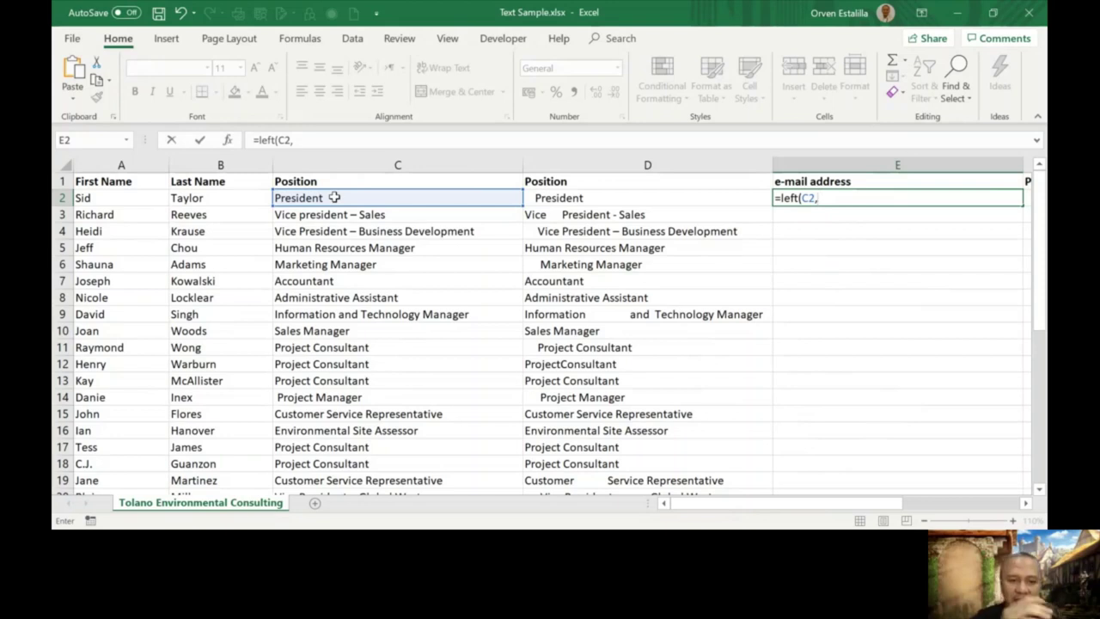
type("4")
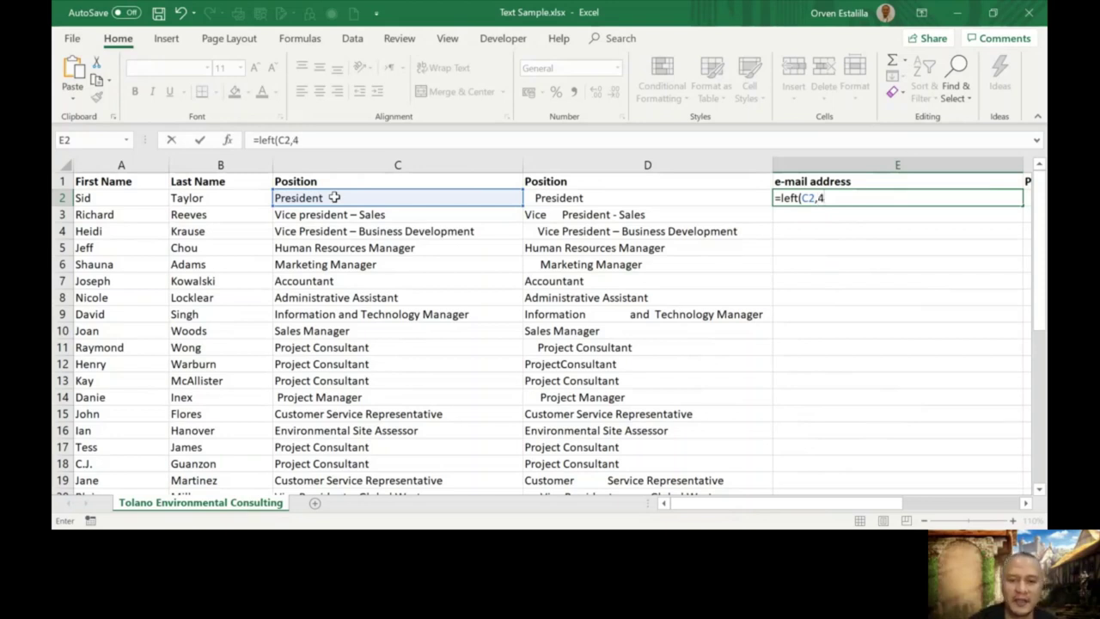
type(")")
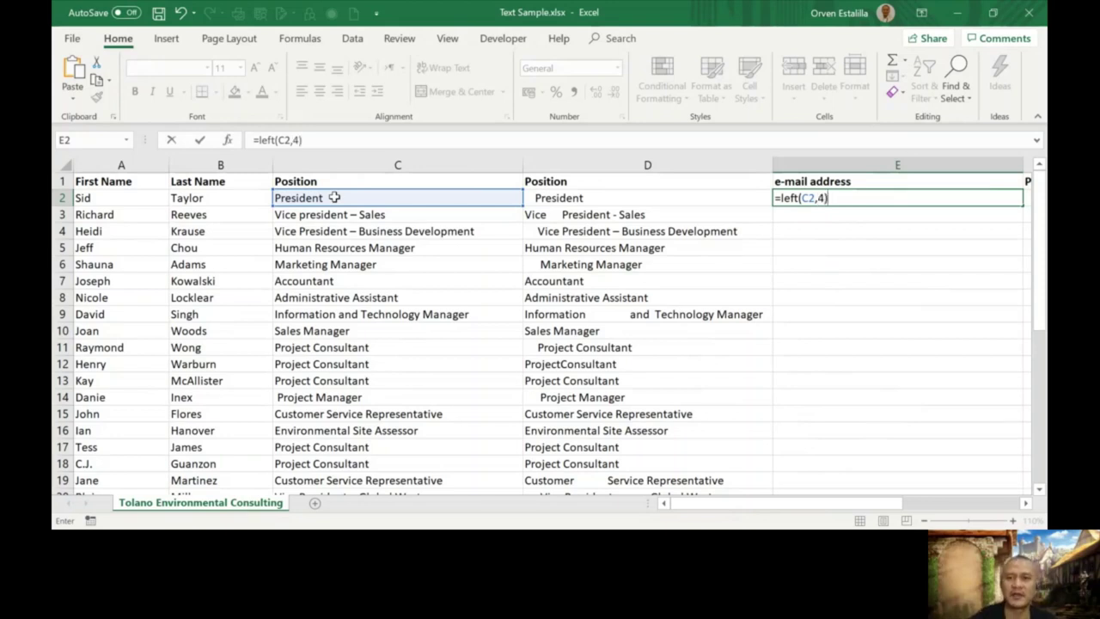
key("Return")
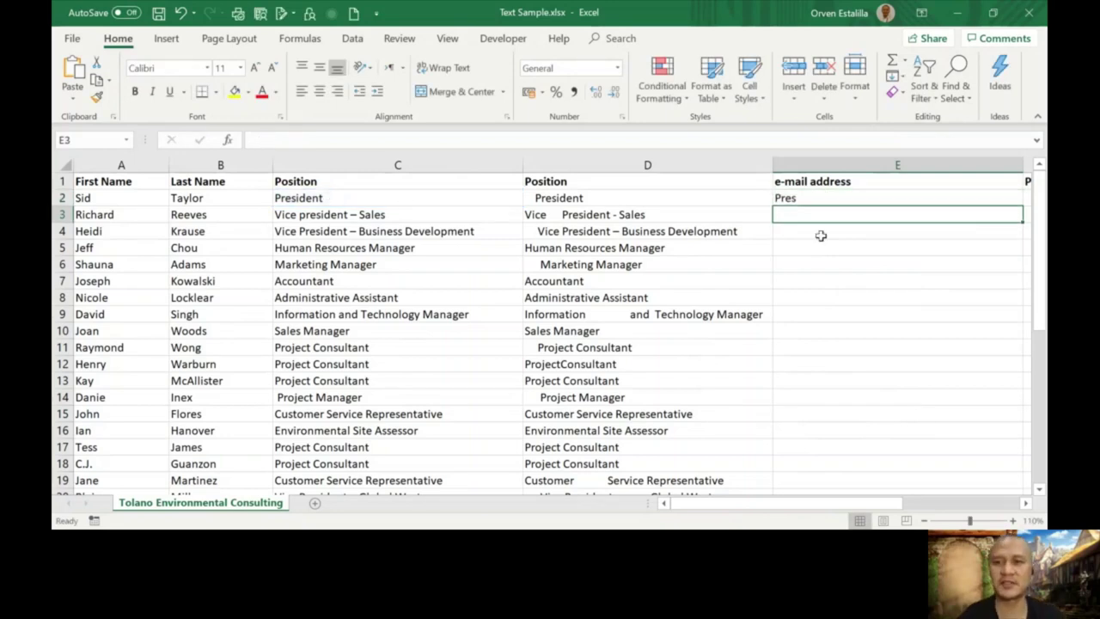
left_click(827, 195)
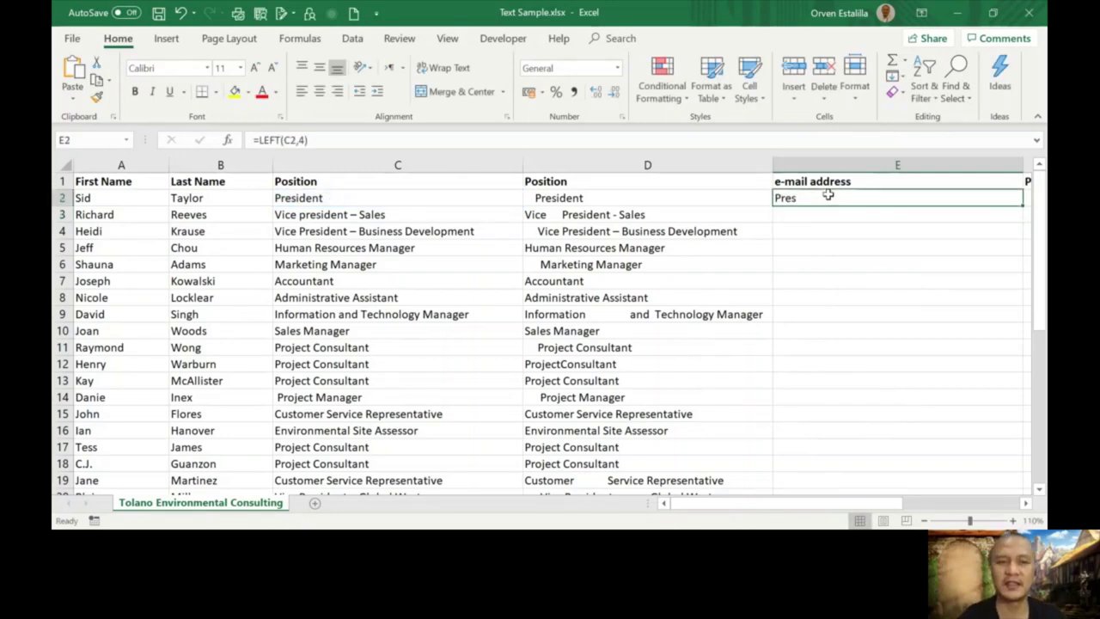
left_click(278, 194)
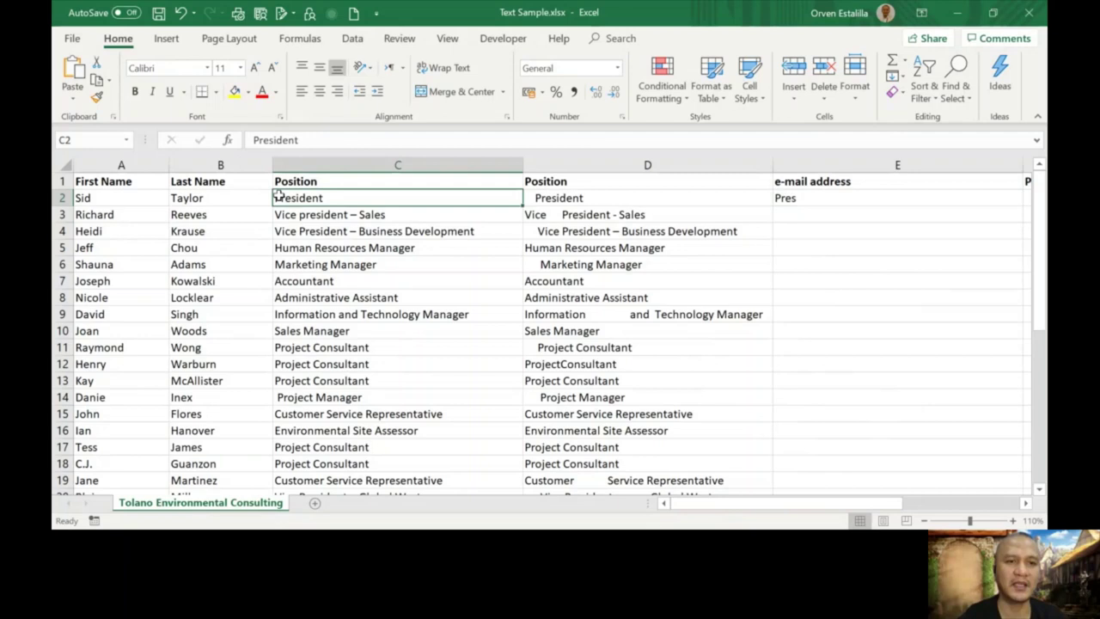
double_click(277, 196)
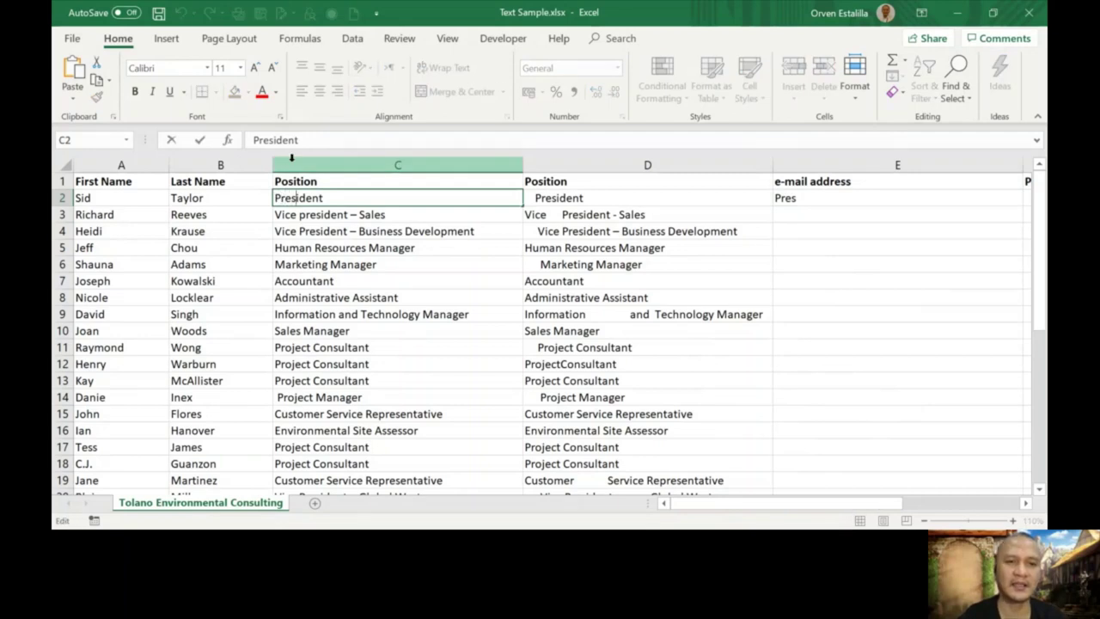
left_click(836, 201)
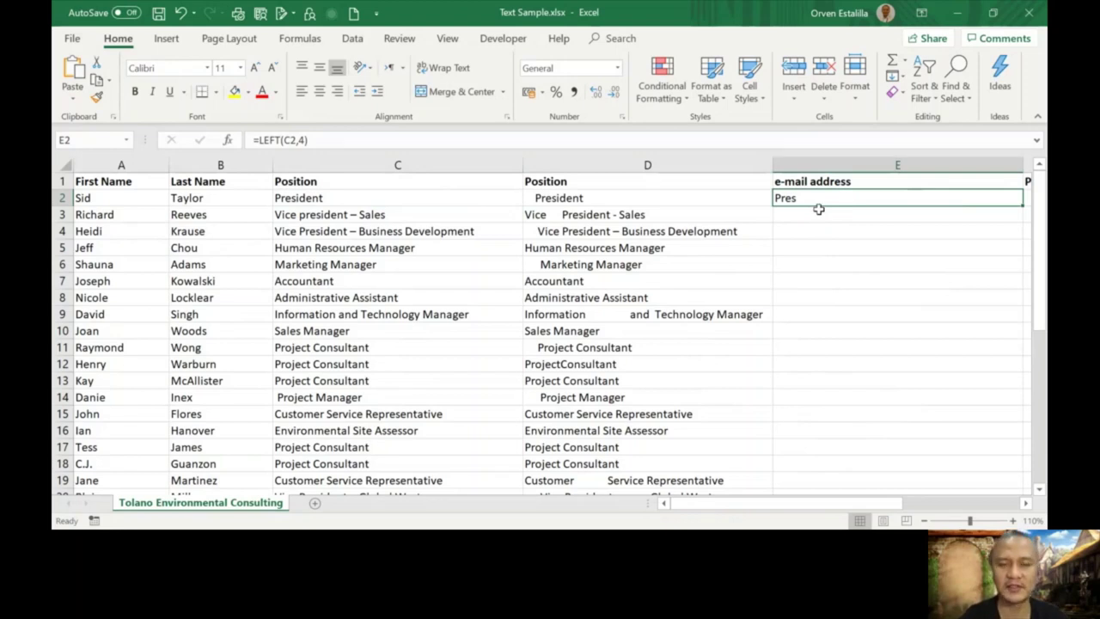
Step: Enter =RIGHT(C3,5) in cell E3 to extract the last five characters of the position in C3
left_click(819, 209)
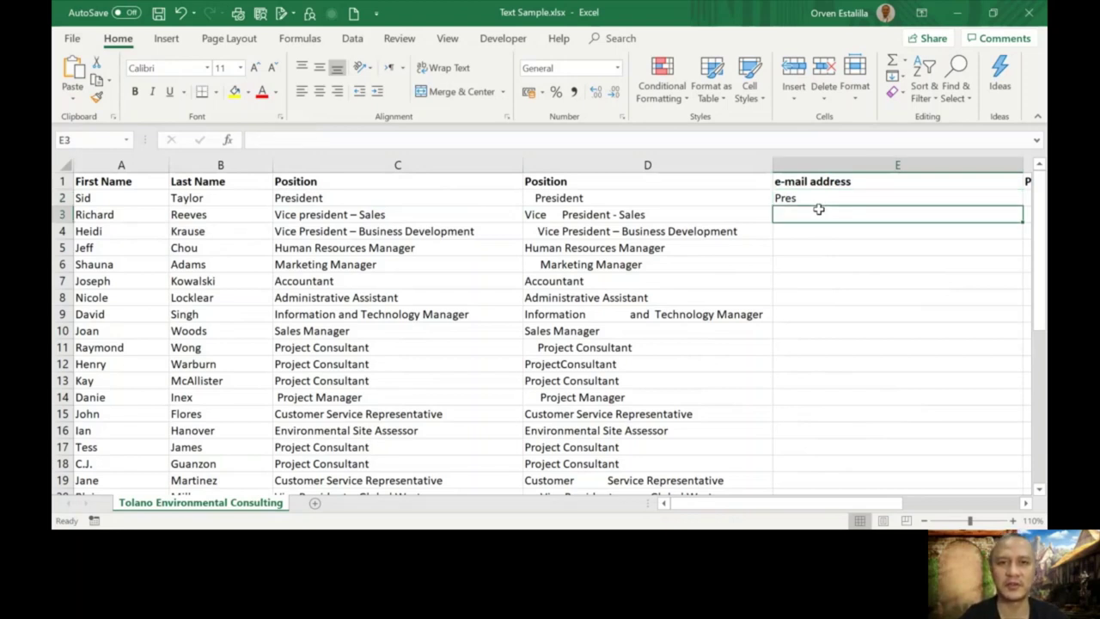
type("=")
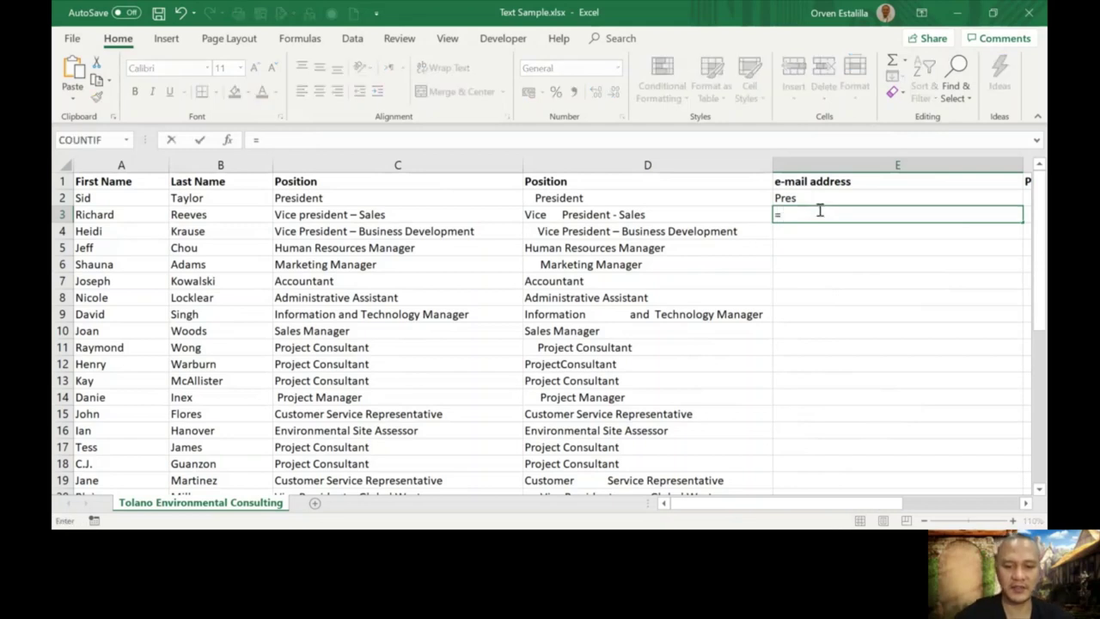
type("right")
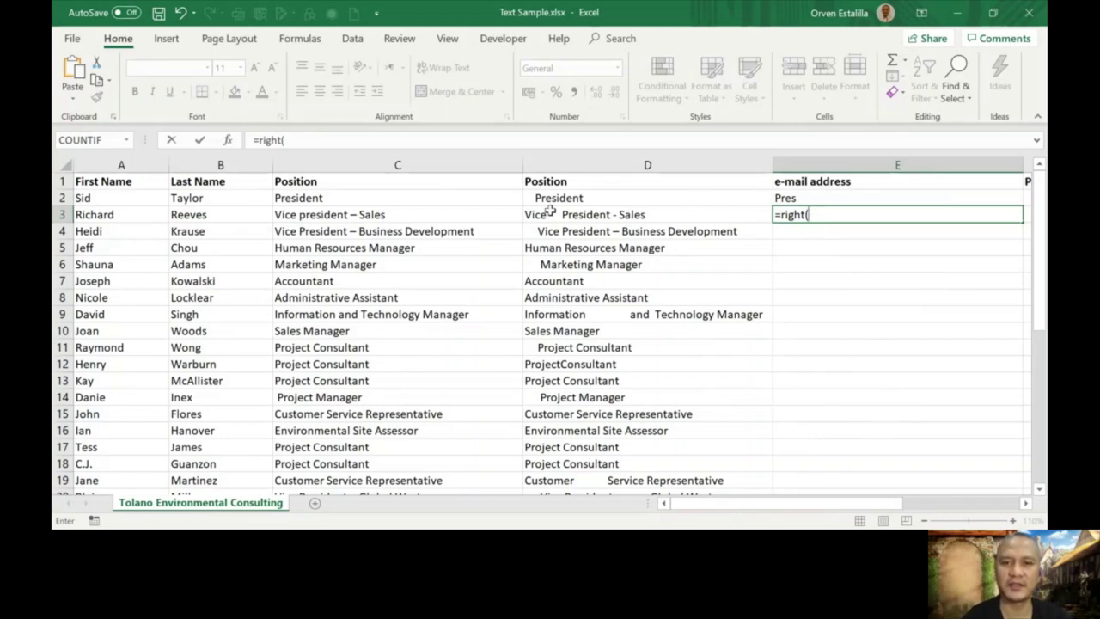
type("(")
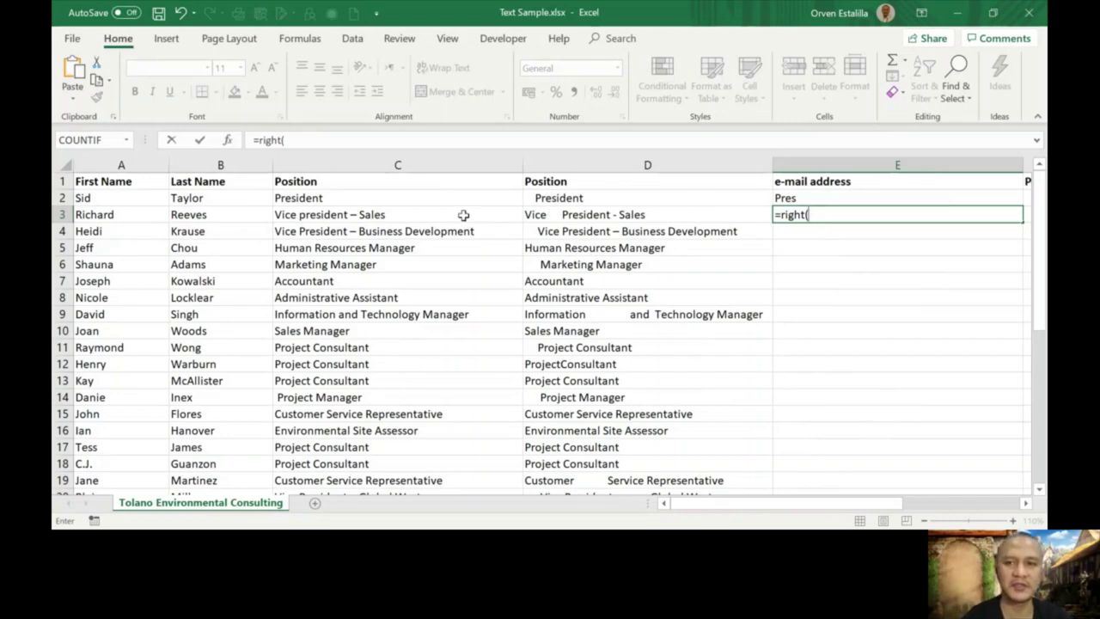
left_click(463, 215)
type(",5")
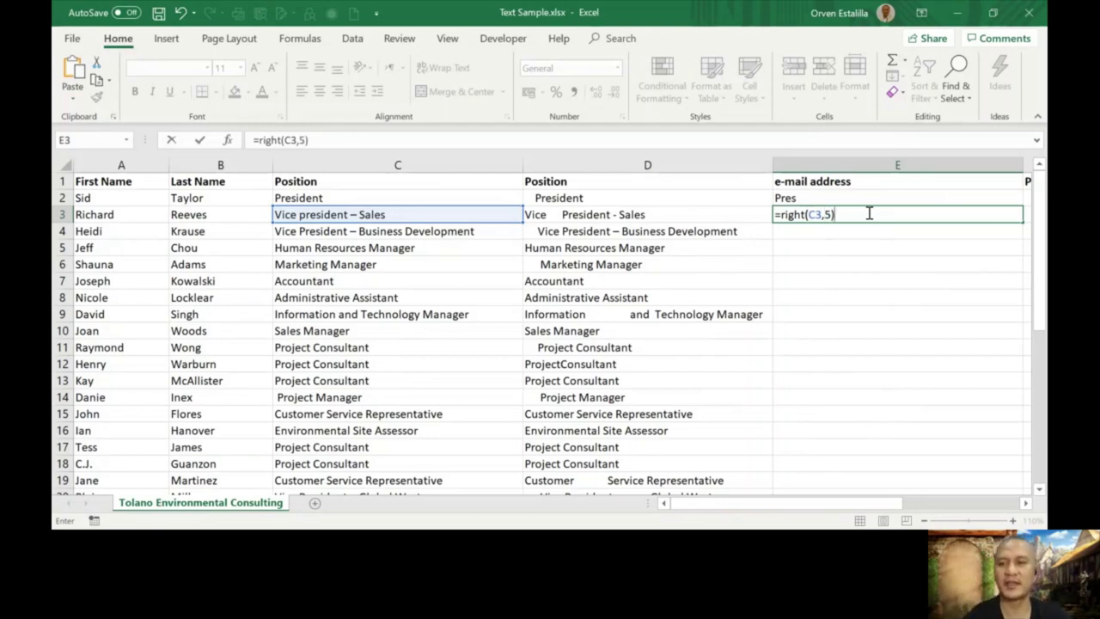
key("Return")
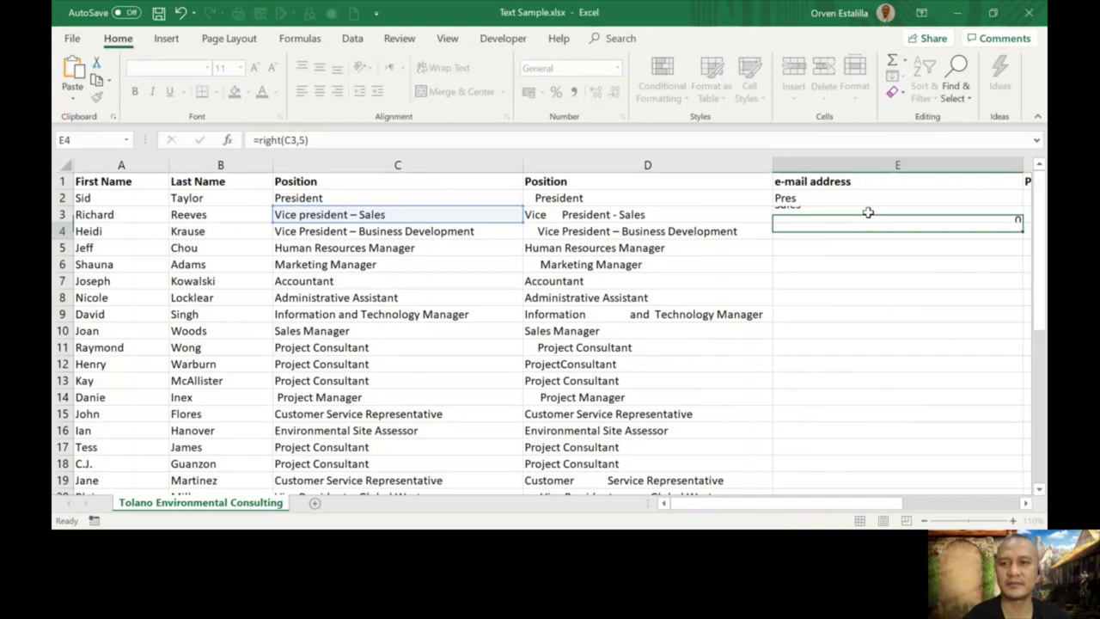
left_click(838, 210)
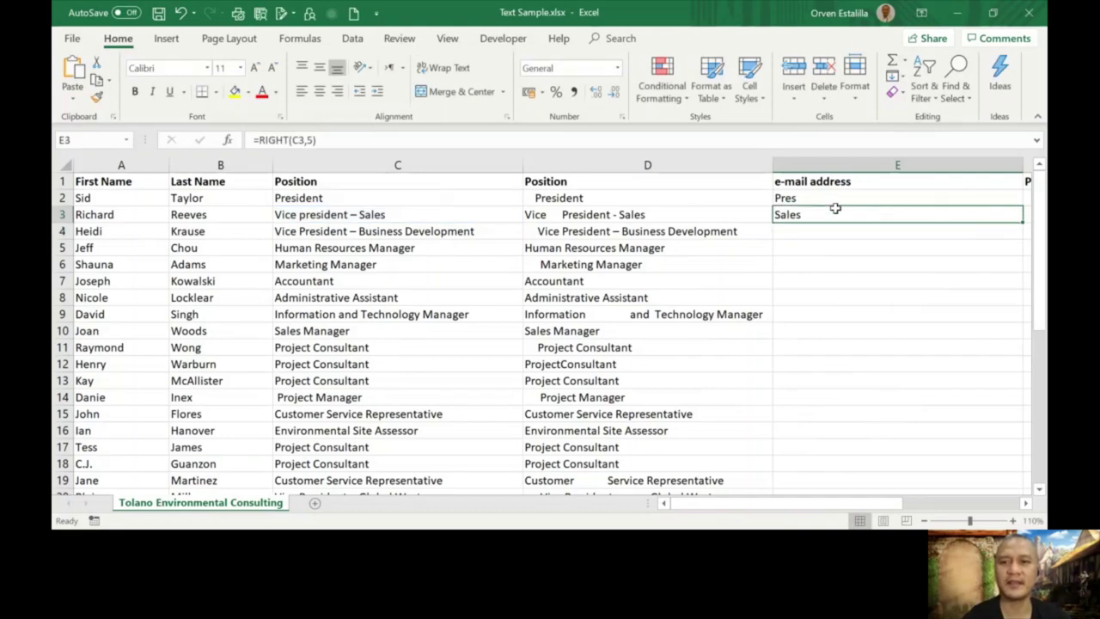
Step: Fill the RIGHT formula from E3 down through E5
double_click(794, 230)
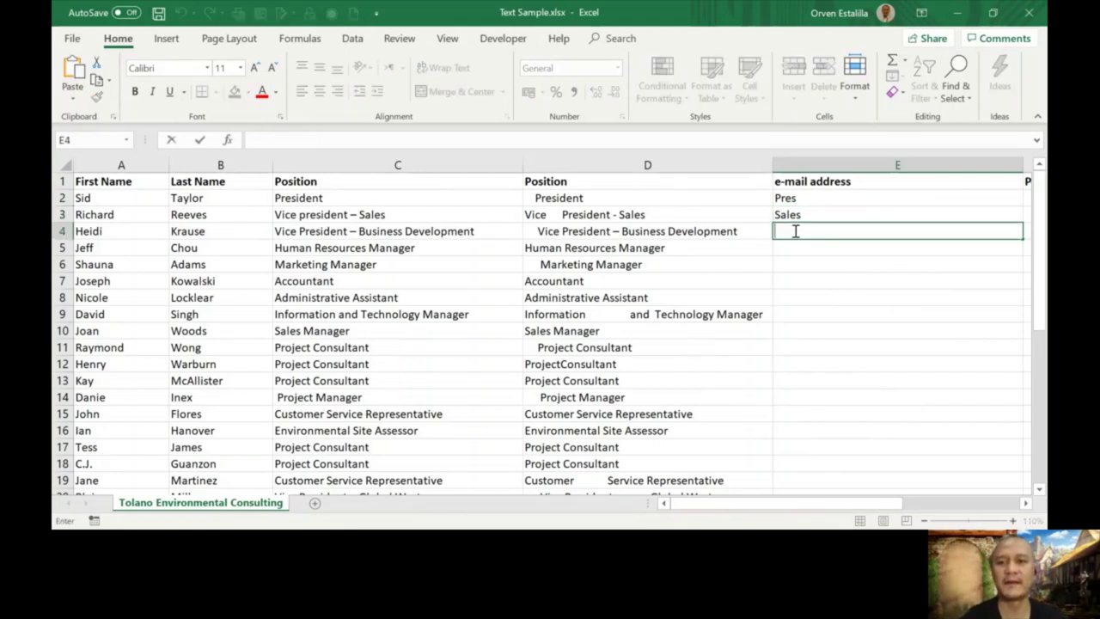
left_click(808, 216)
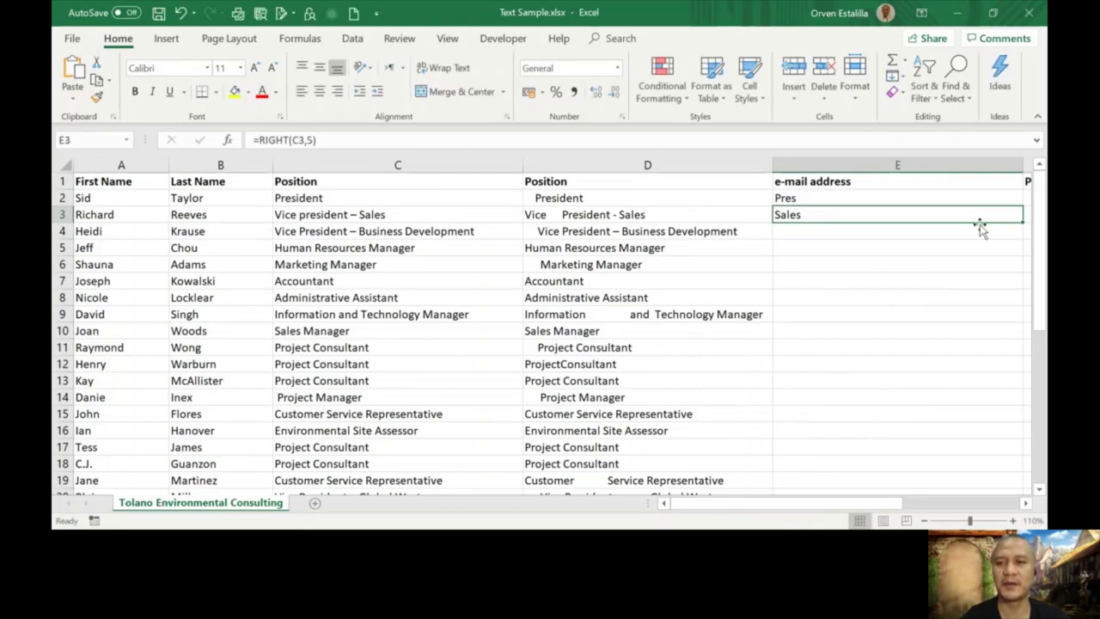
left_click_drag(1023, 223, 1023, 239)
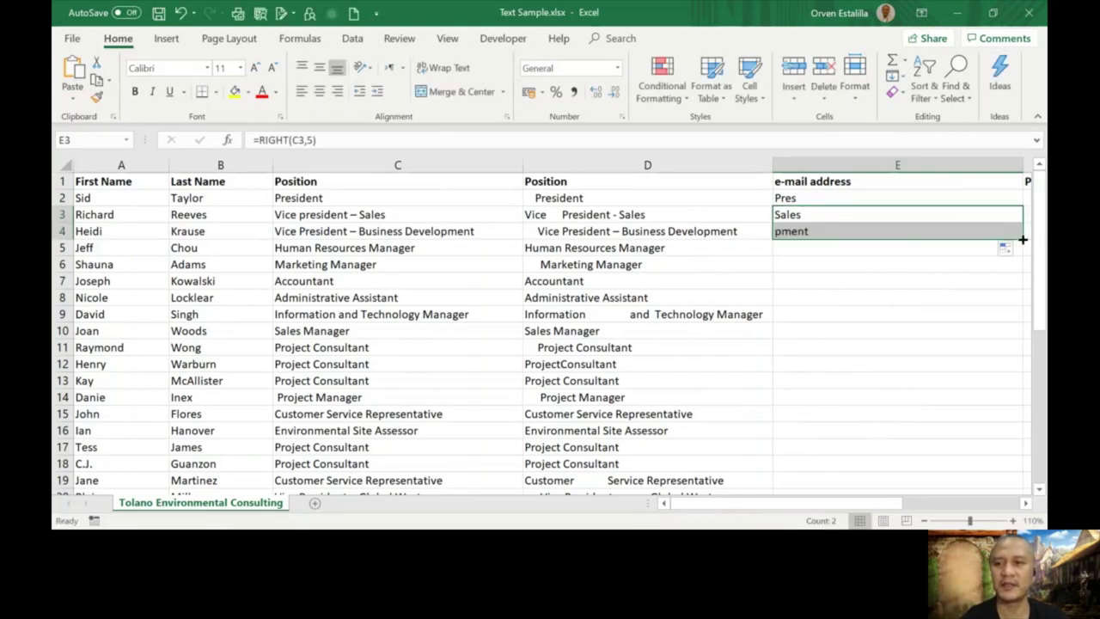
left_click_drag(1022, 240, 1019, 249)
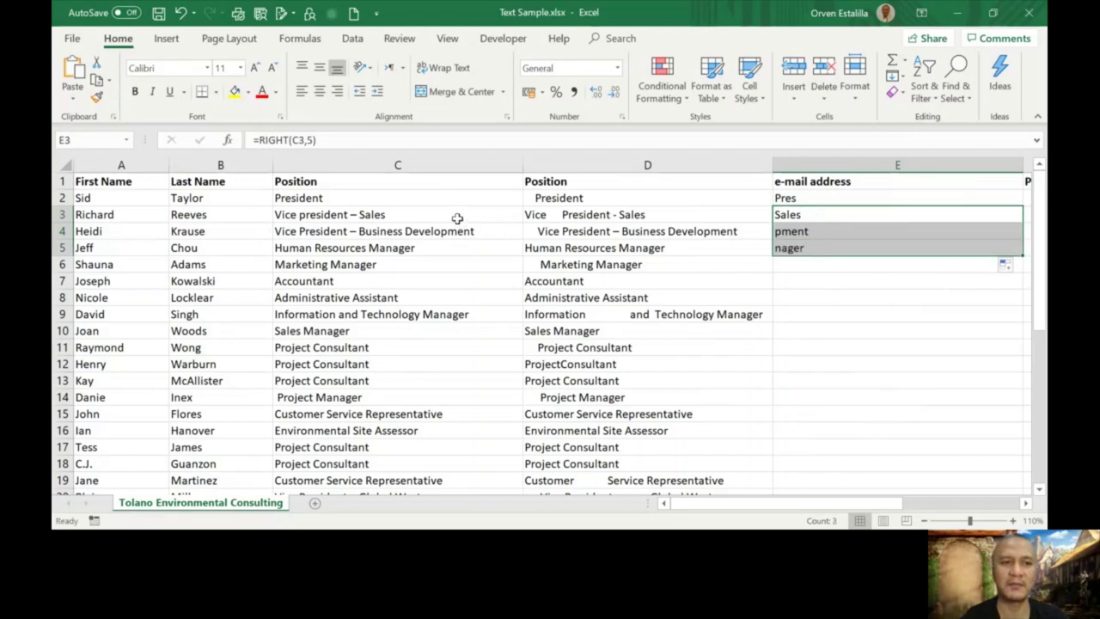
Step: Review the RIGHT formulas in E3 through E5, and clear the copies from E4:E5
left_click(809, 218)
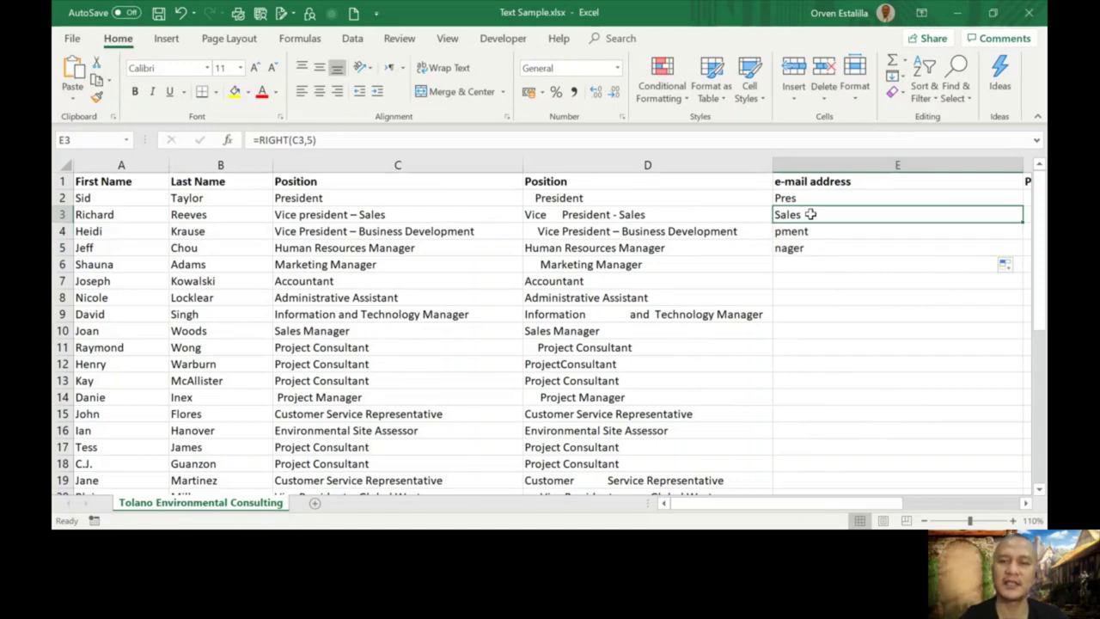
left_click(810, 229)
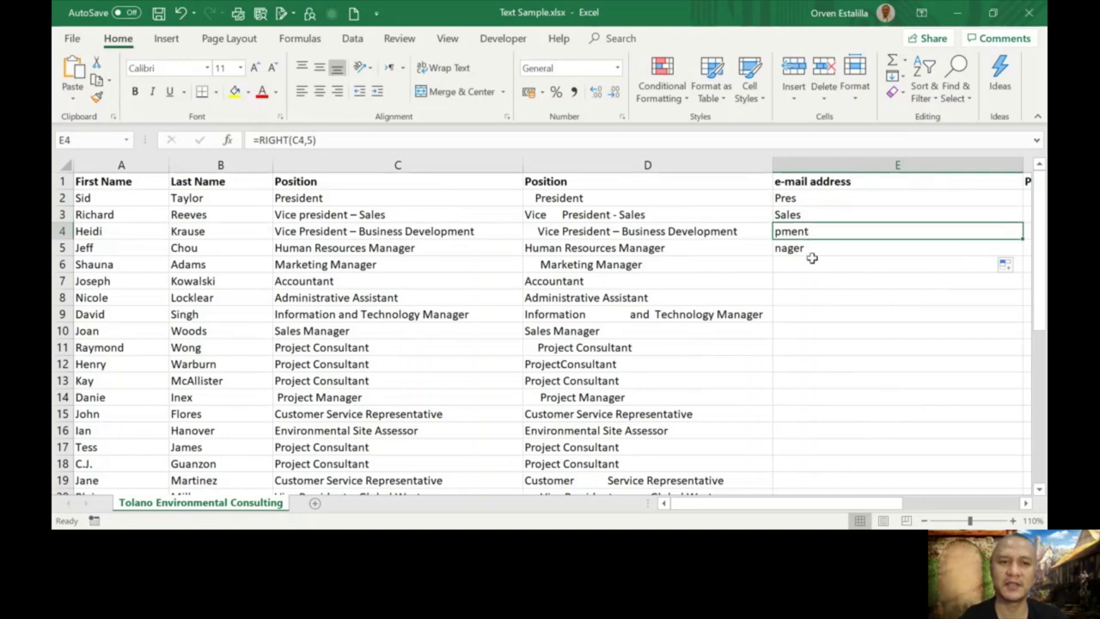
left_click(811, 257)
left_click(813, 248)
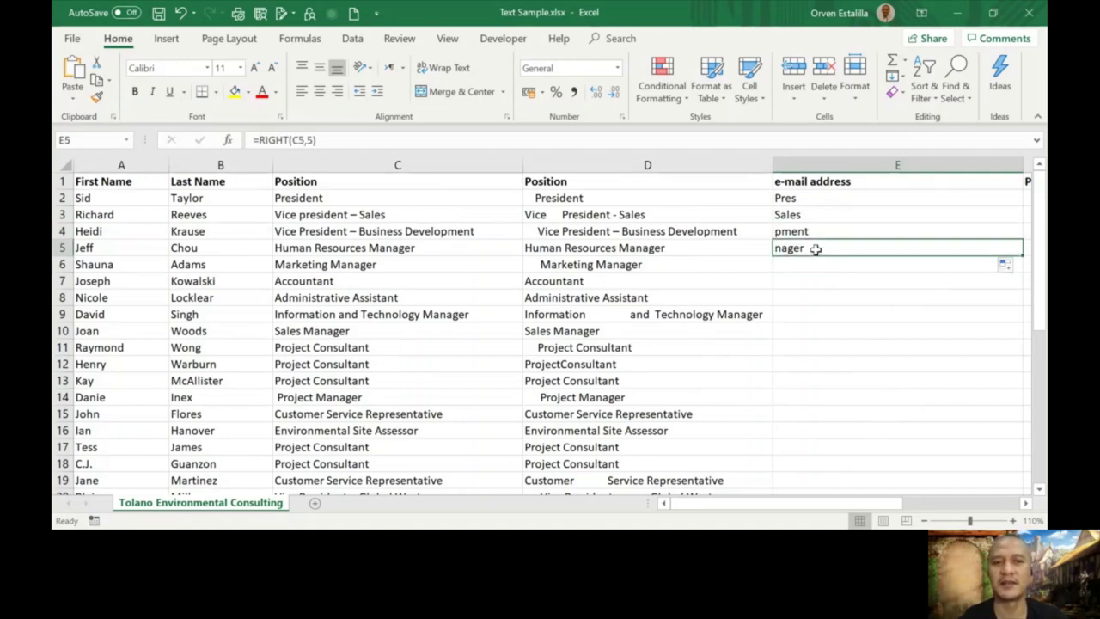
left_click_drag(814, 229, 814, 244)
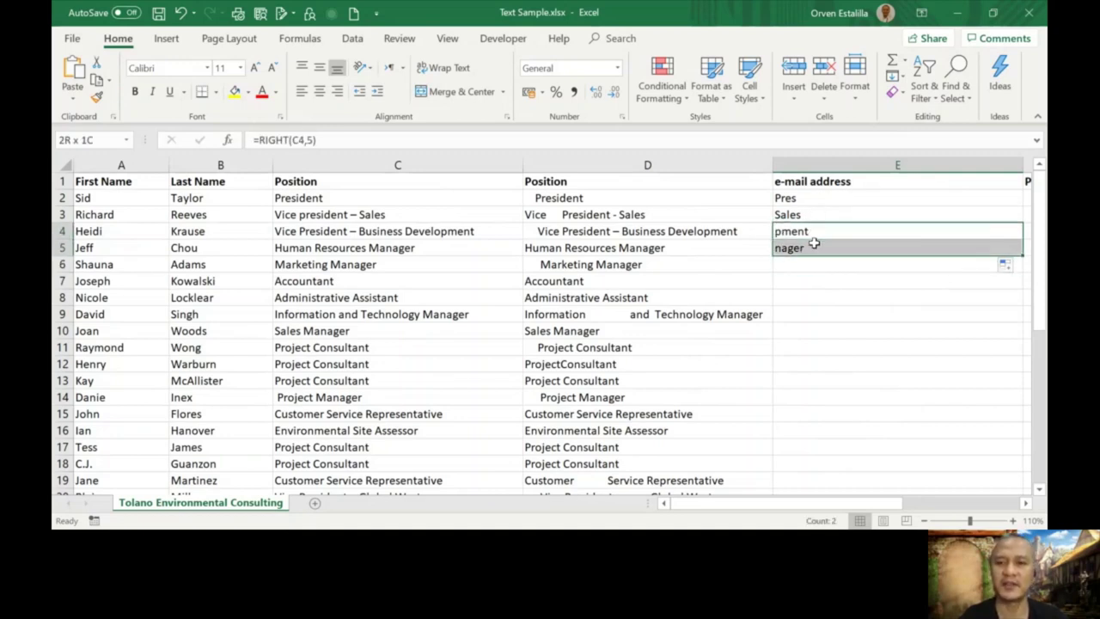
key("Delete")
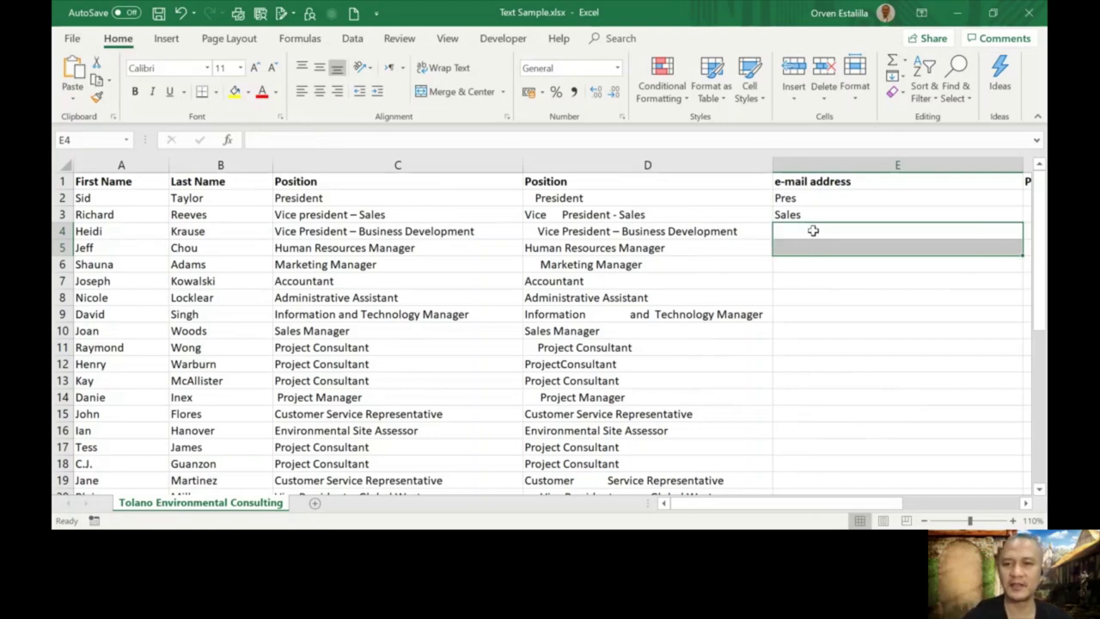
Step: Enter =MID(C4,6,9) in cell E4 to extract nine characters of the position in C4, starting at the sixth
left_click(813, 228)
type("=")
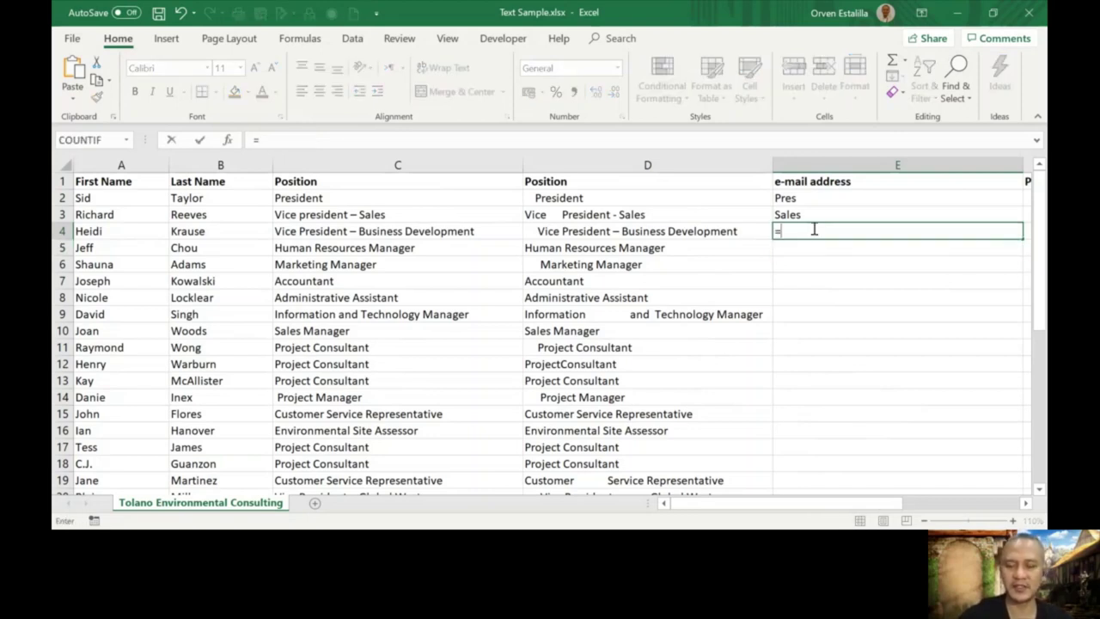
type("mid(")
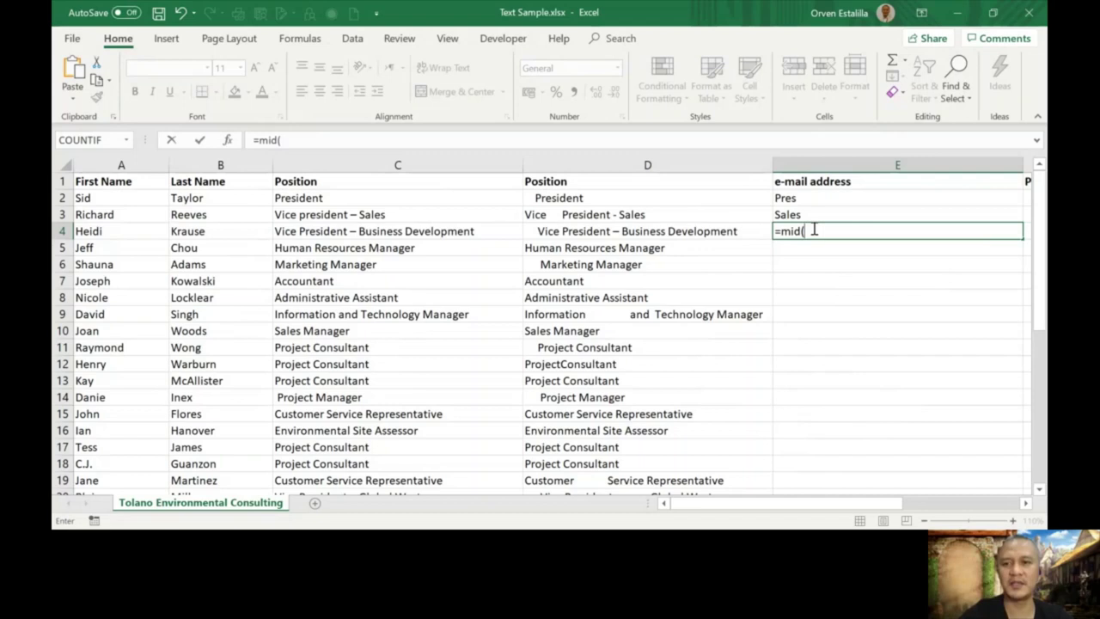
left_click(365, 235)
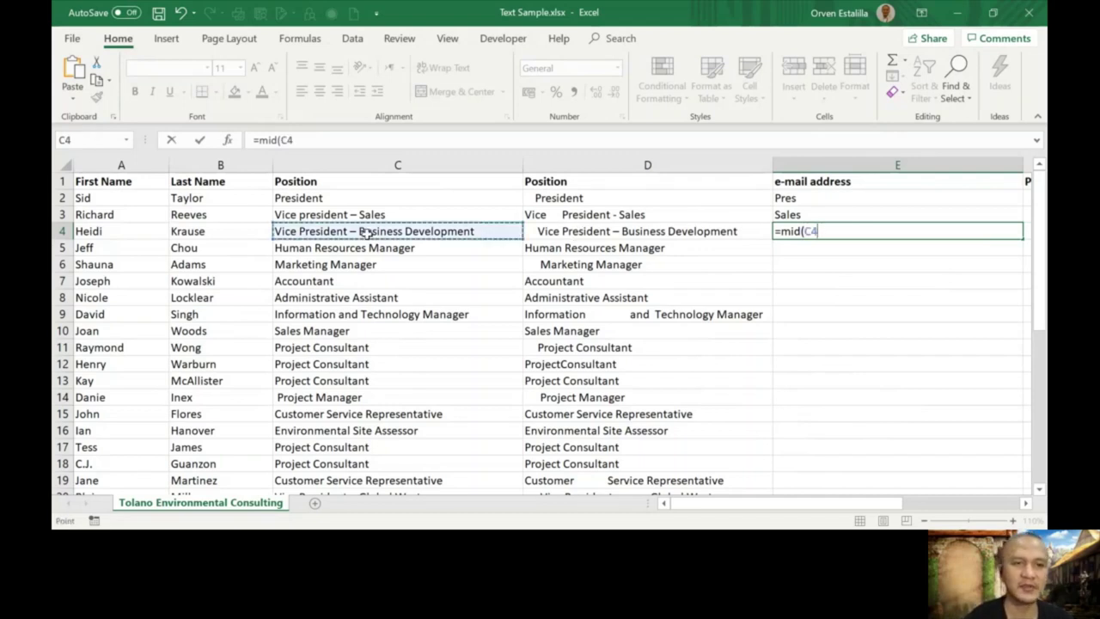
type(",")
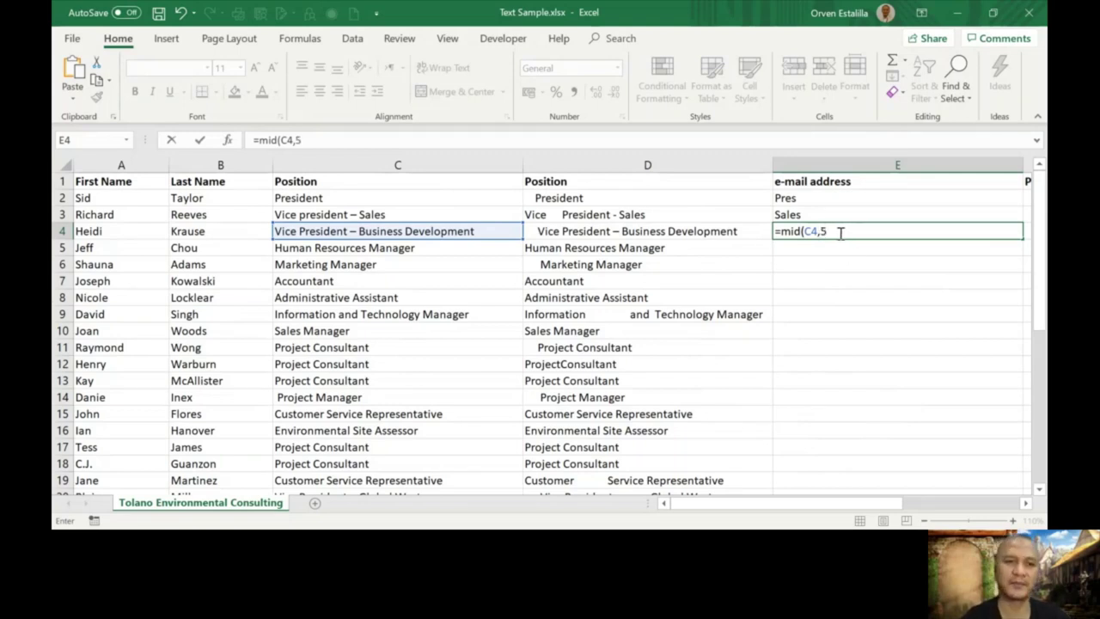
type("5")
key("BackSpace")
type("6,9")
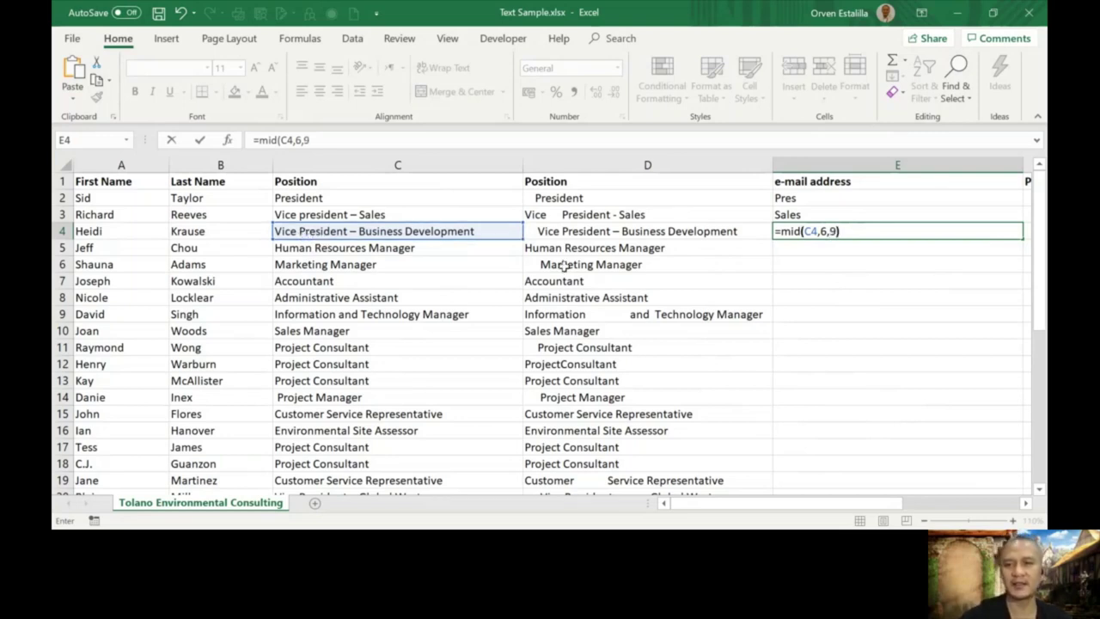
key("Return")
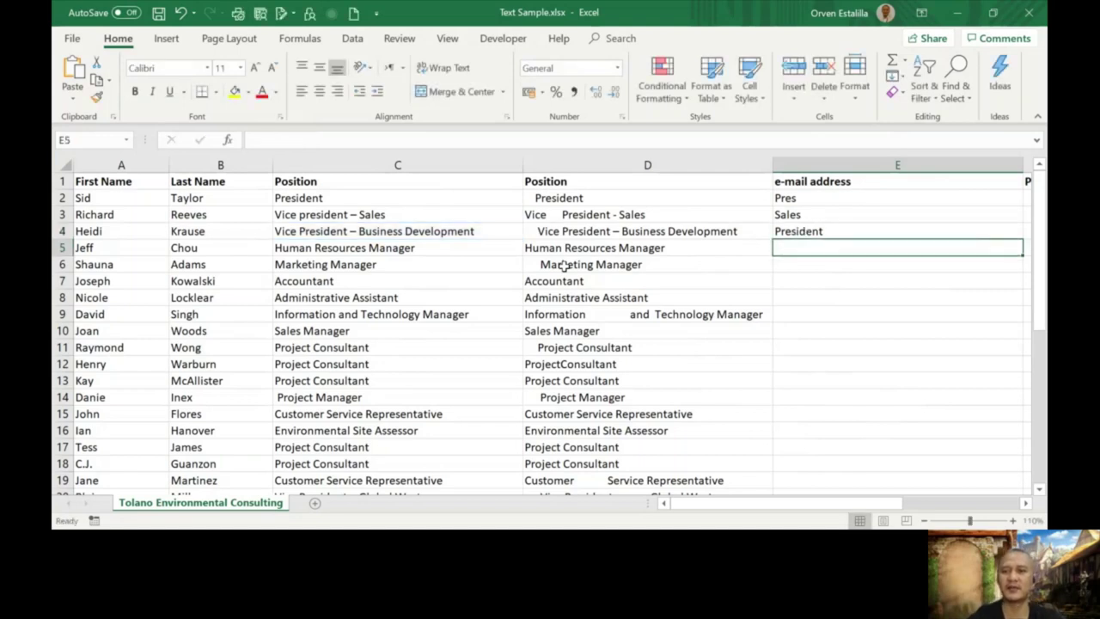
Step: Review the LEFT, RIGHT and MID formulas in E2 through E4 against their source positions in column C
left_click(862, 230)
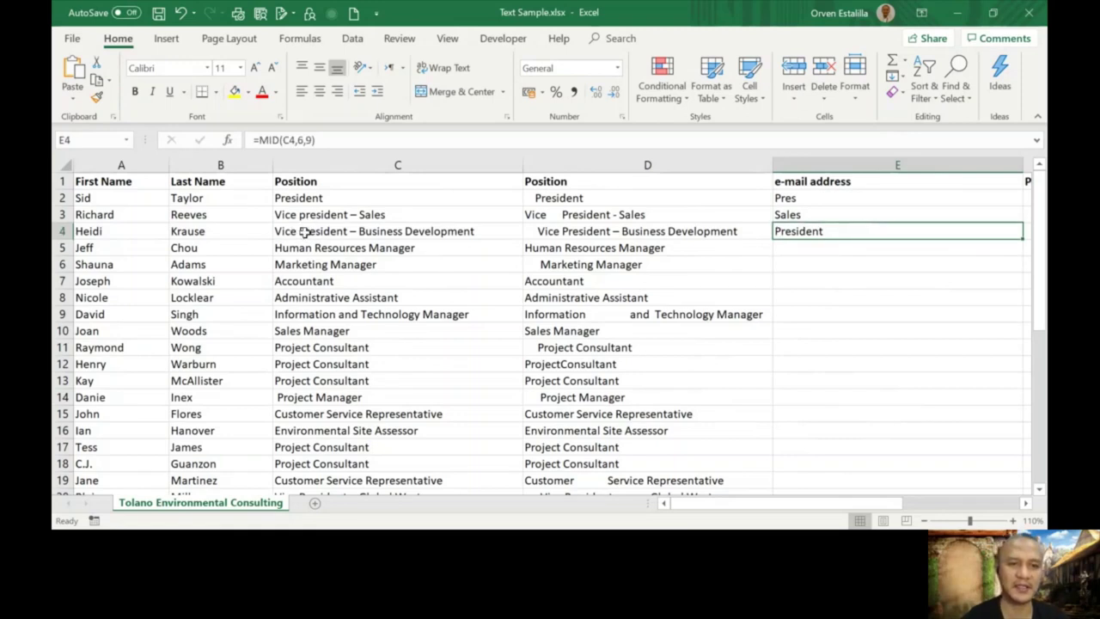
double_click(805, 231)
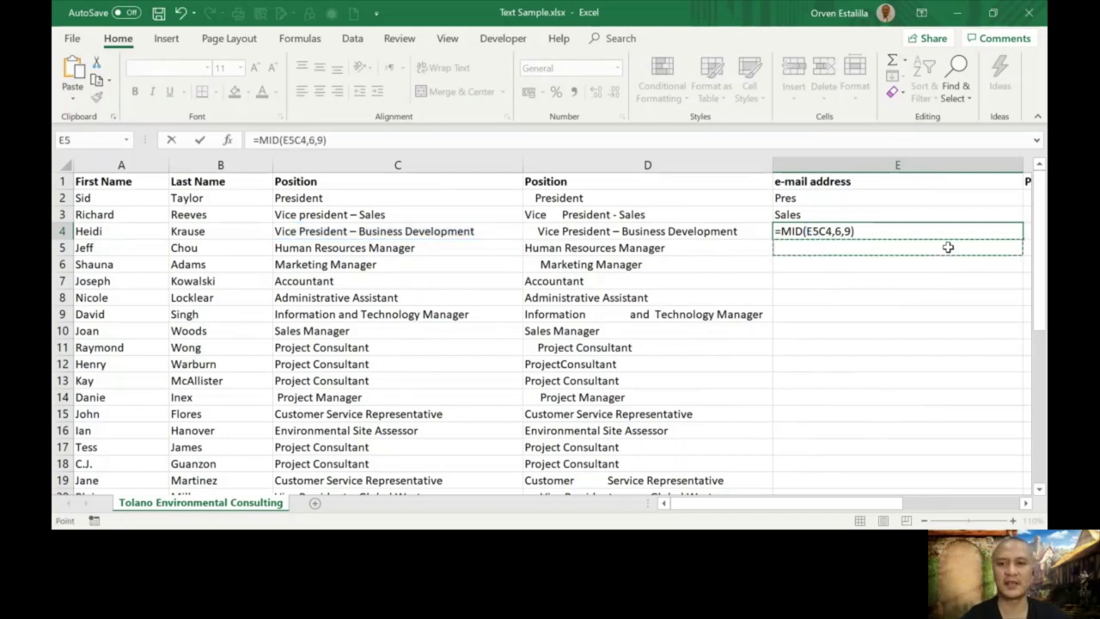
key("ctrl+Return")
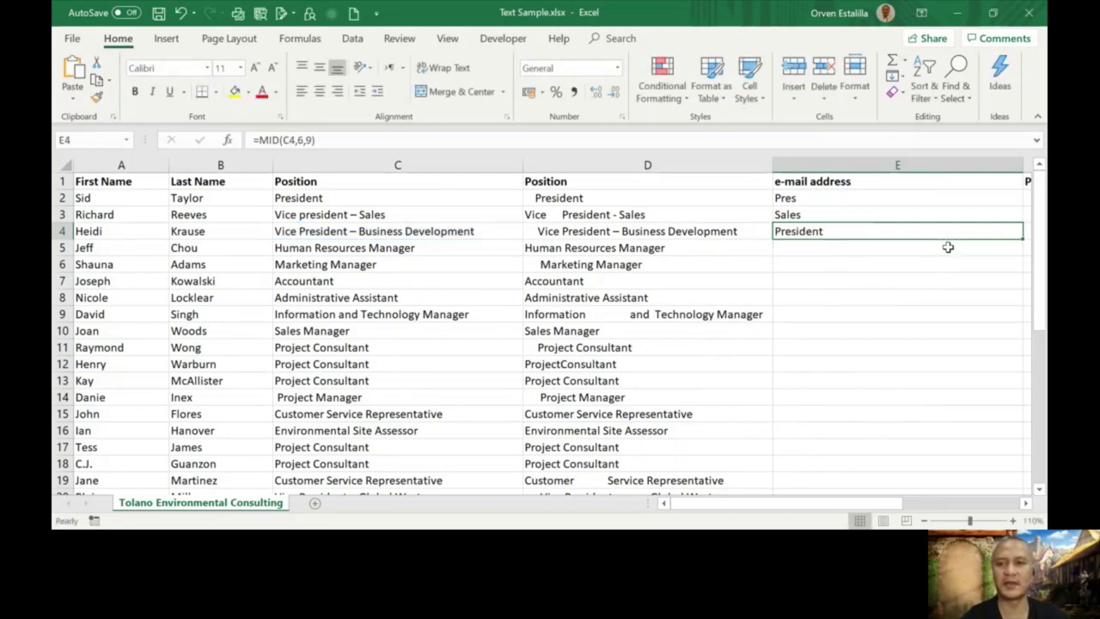
left_click(825, 198)
left_click(821, 215)
left_click(827, 231)
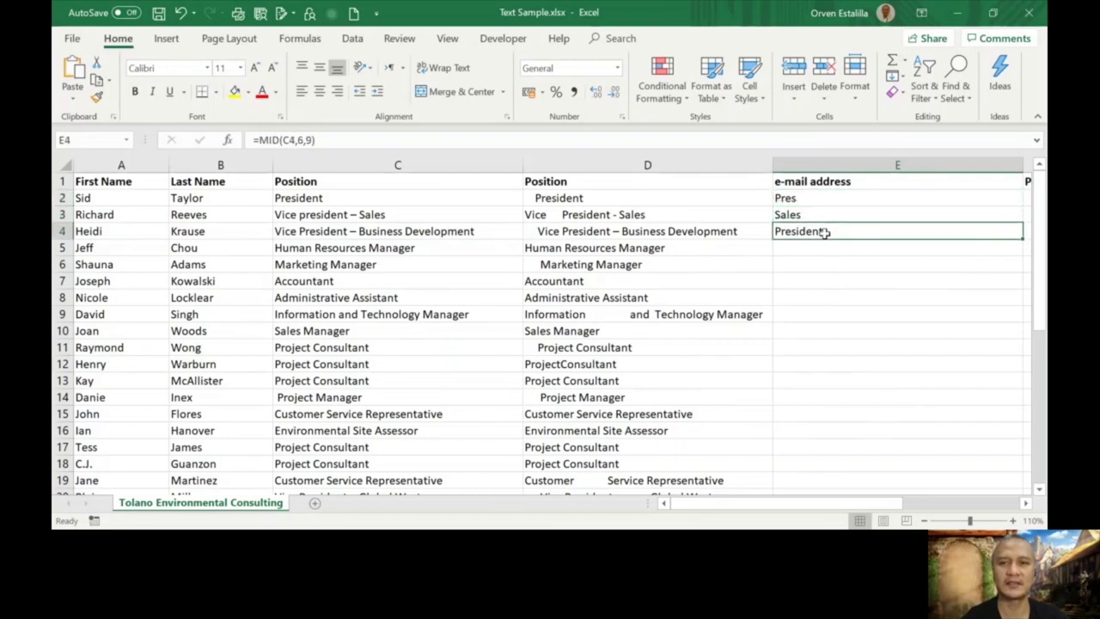
left_click(810, 197)
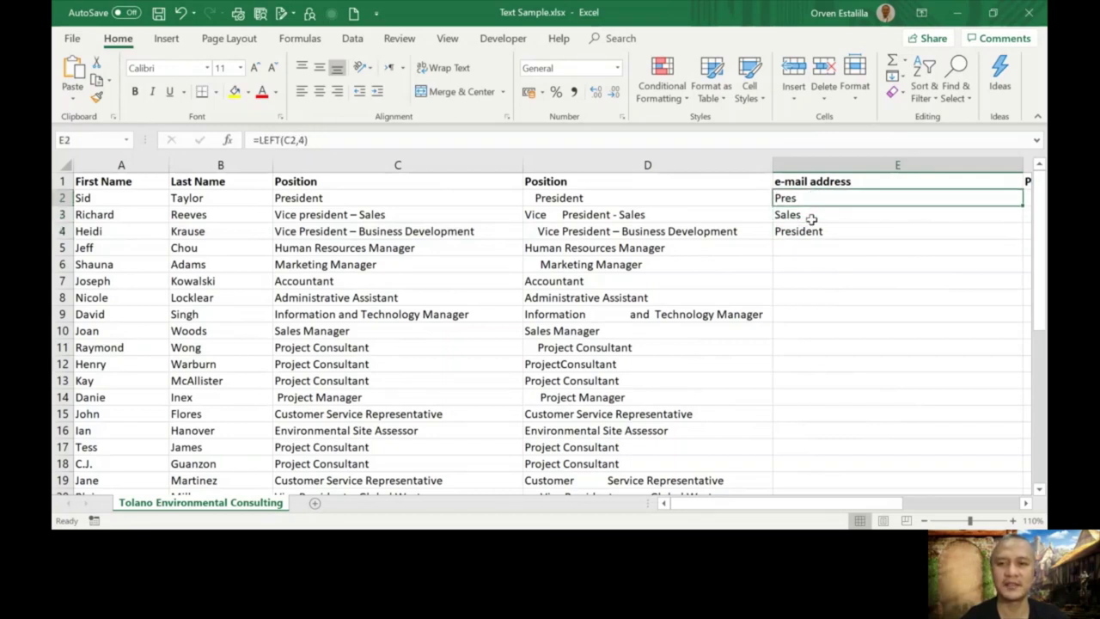
double_click(812, 198)
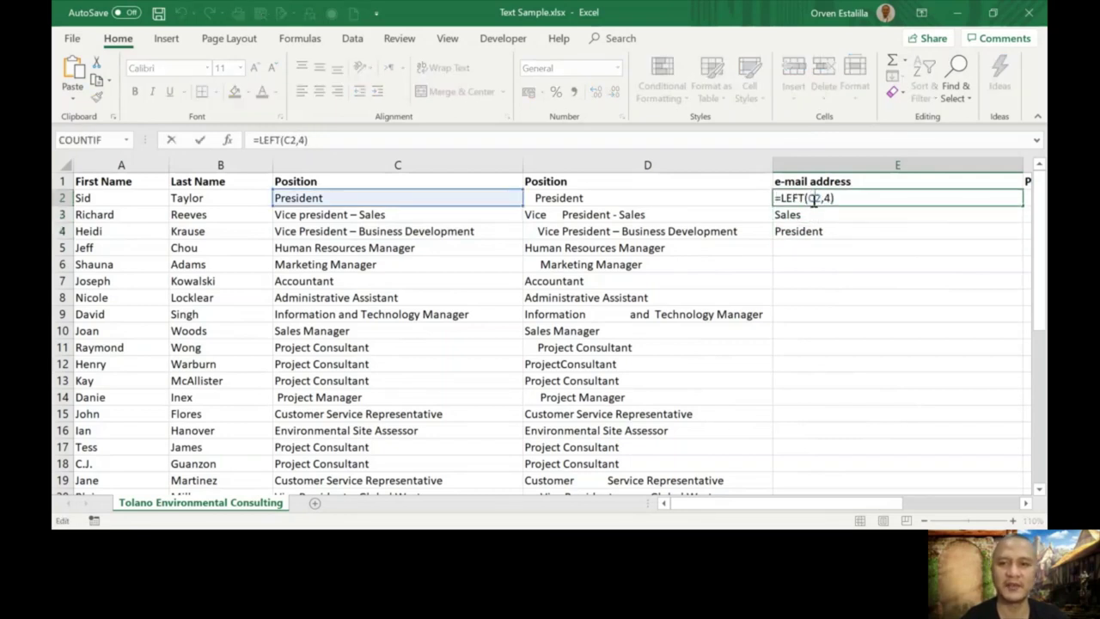
left_click(920, 214)
double_click(920, 214)
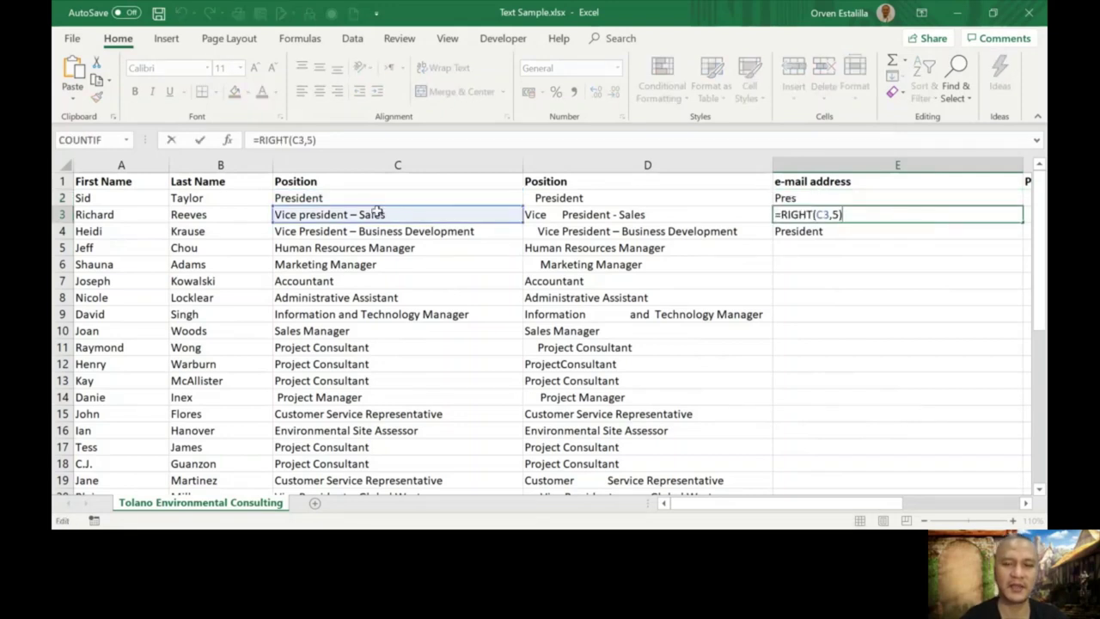
left_click(842, 232)
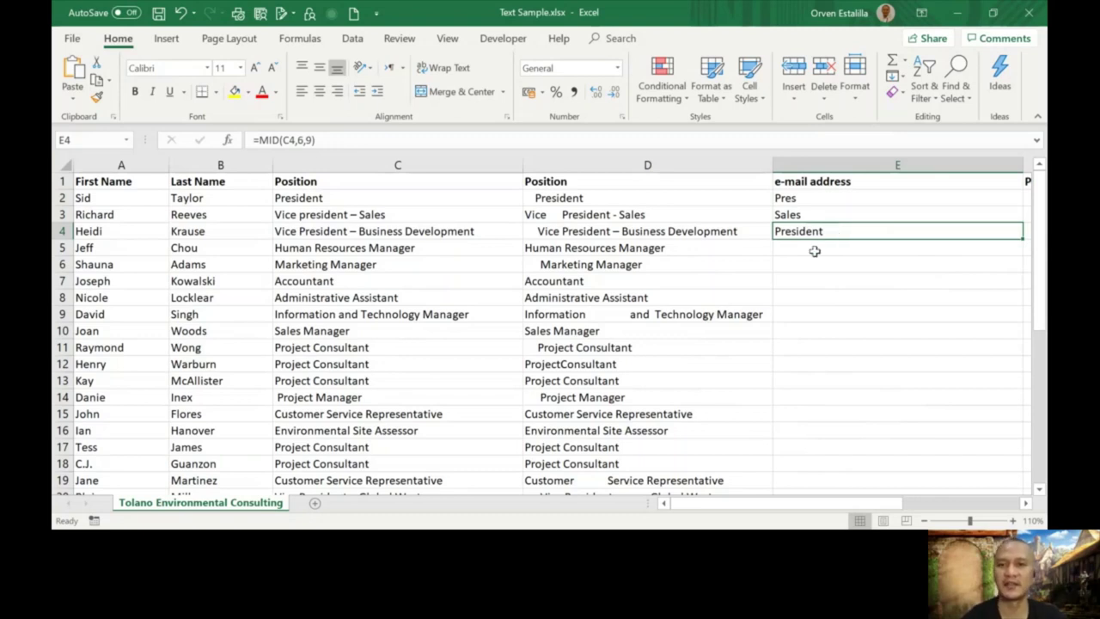
Step: Switch to the Functions for Manipulating Text slide show in PowerPoint and review the Text Functions slide
left_click(811, 249)
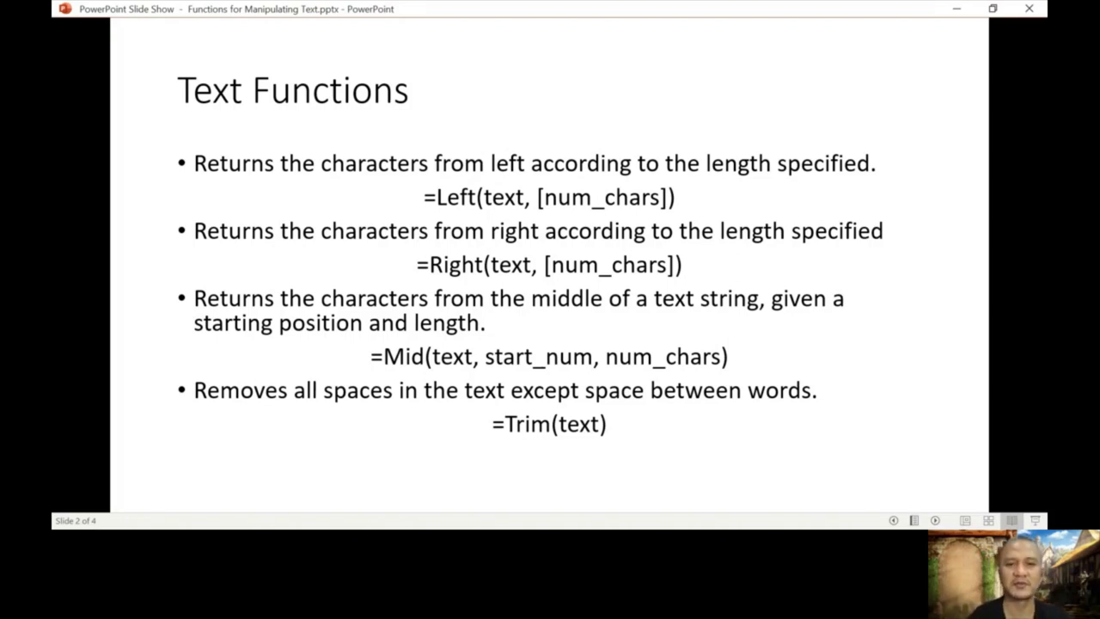
key("Right")
key("Left")
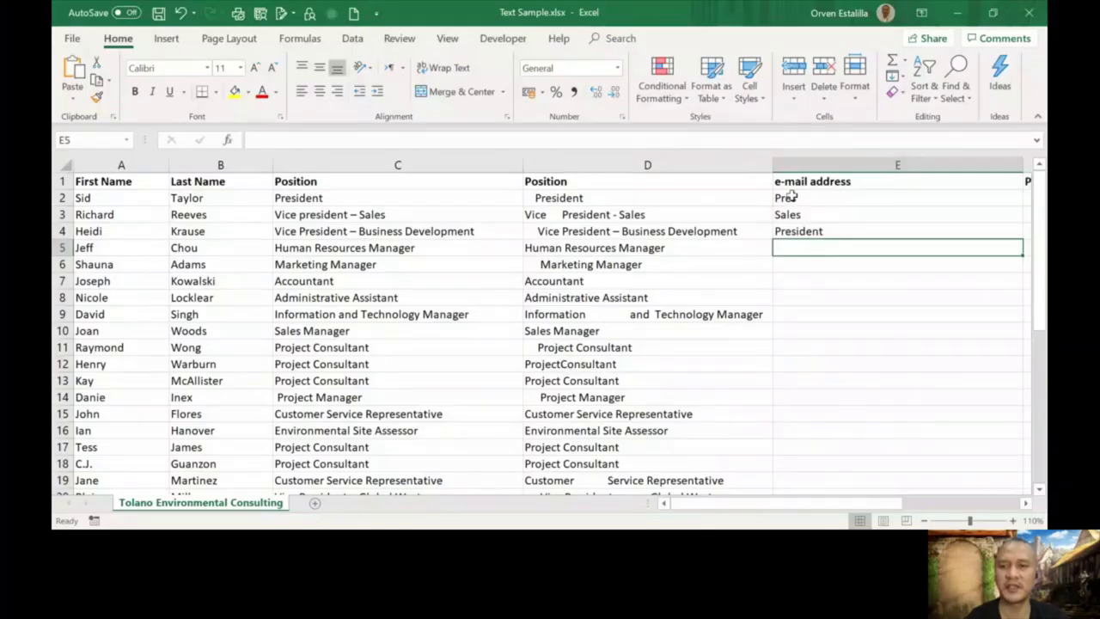
Step: Return to Text Sample.xlsx in Excel and clear the example formulas from E2:E4
left_click_drag(789, 199, 798, 232)
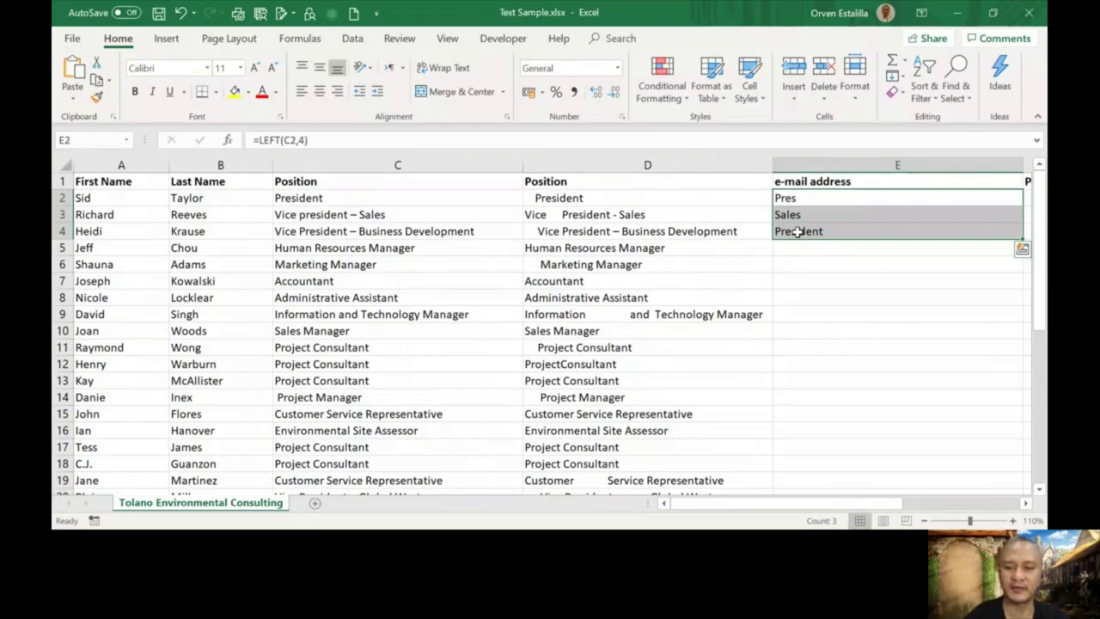
key("Delete")
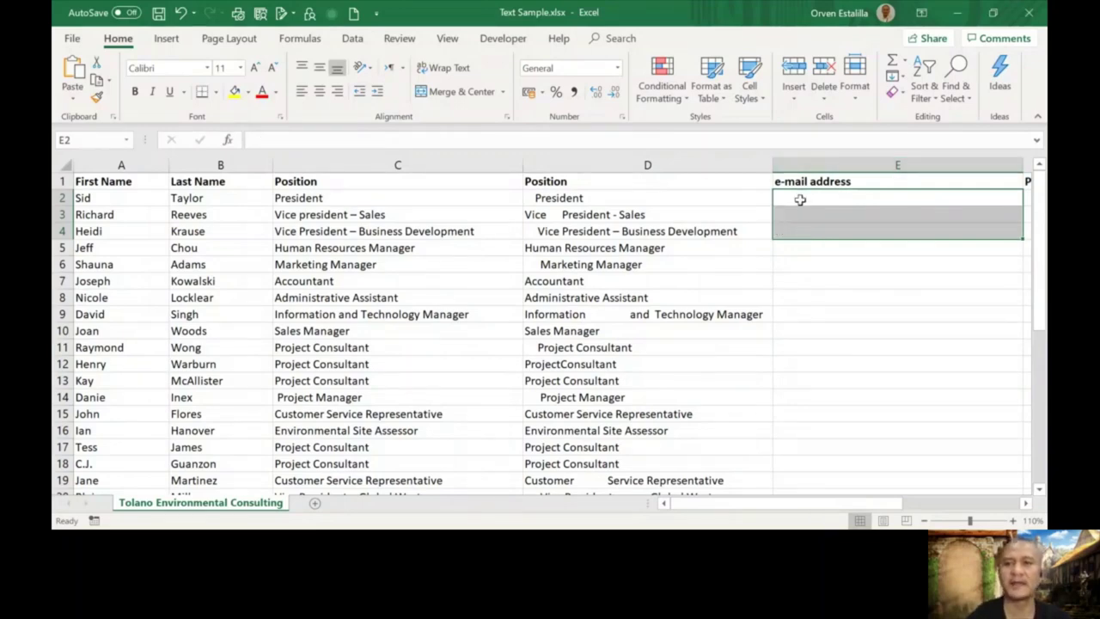
left_click(799, 199)
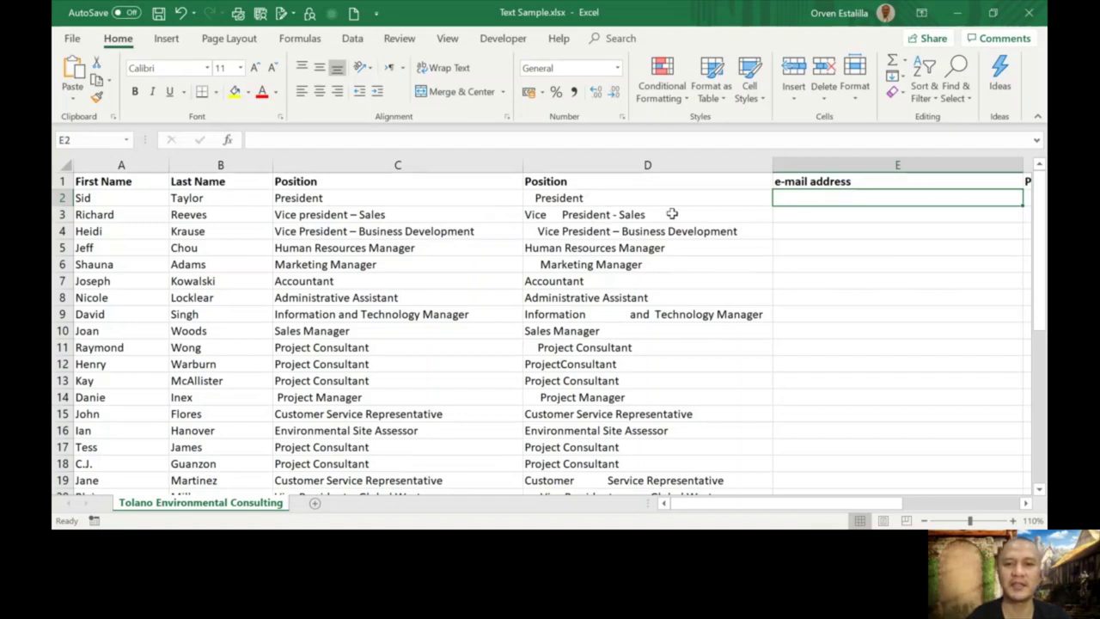
Step: Inspect the spacing of the position text in D3, and enter =TRIM(D2) in cell E2 to remove extra spaces
left_click(554, 215)
double_click(553, 215)
double_click(668, 216)
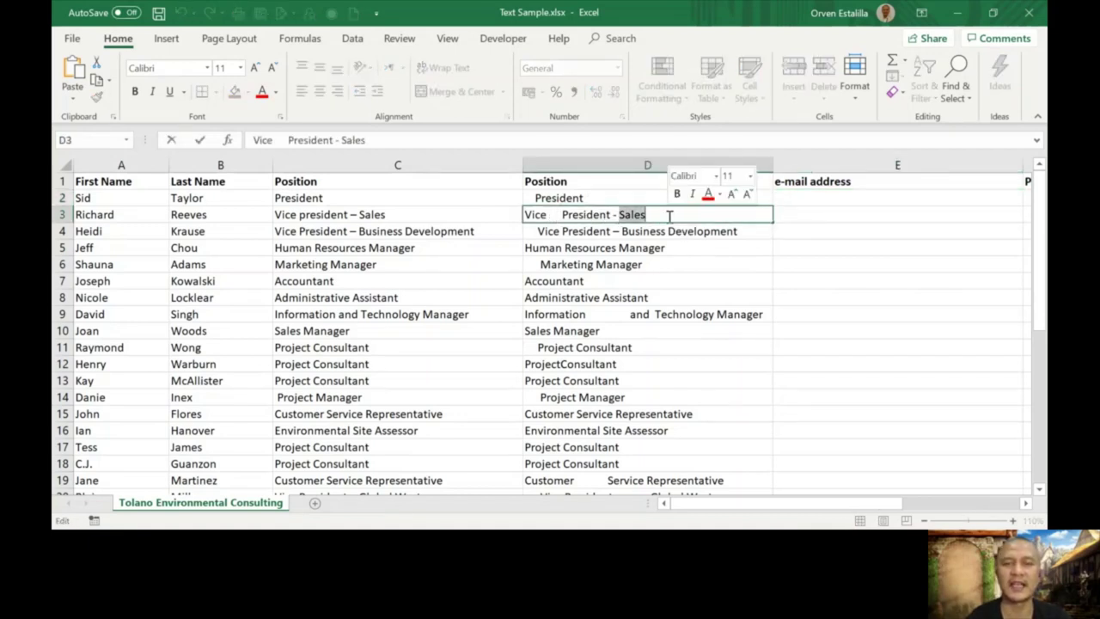
left_click(673, 217)
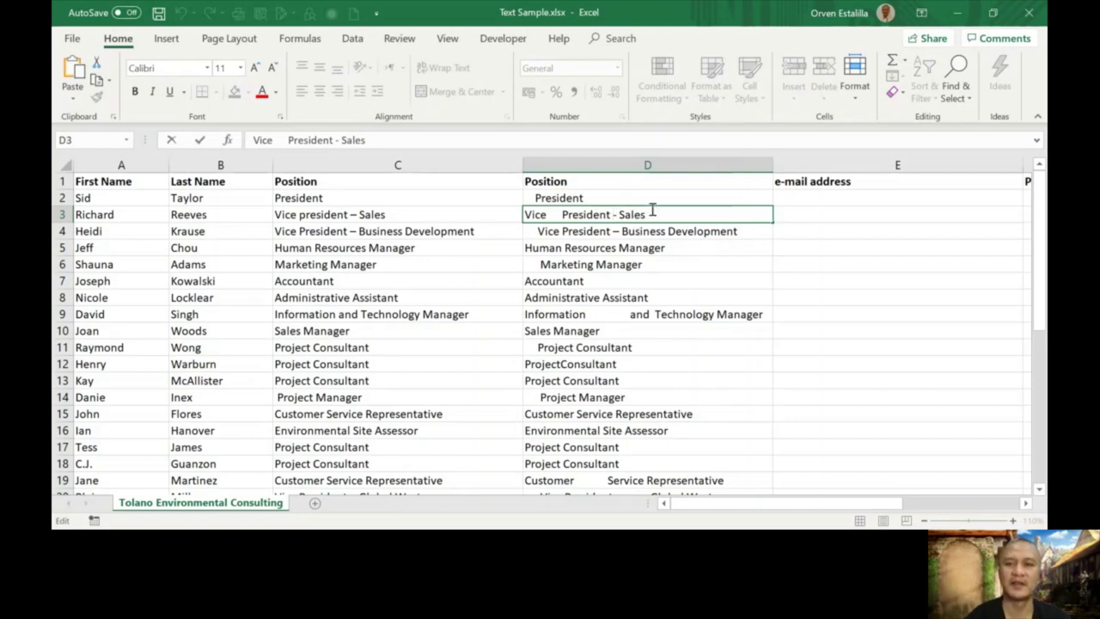
left_click(806, 196)
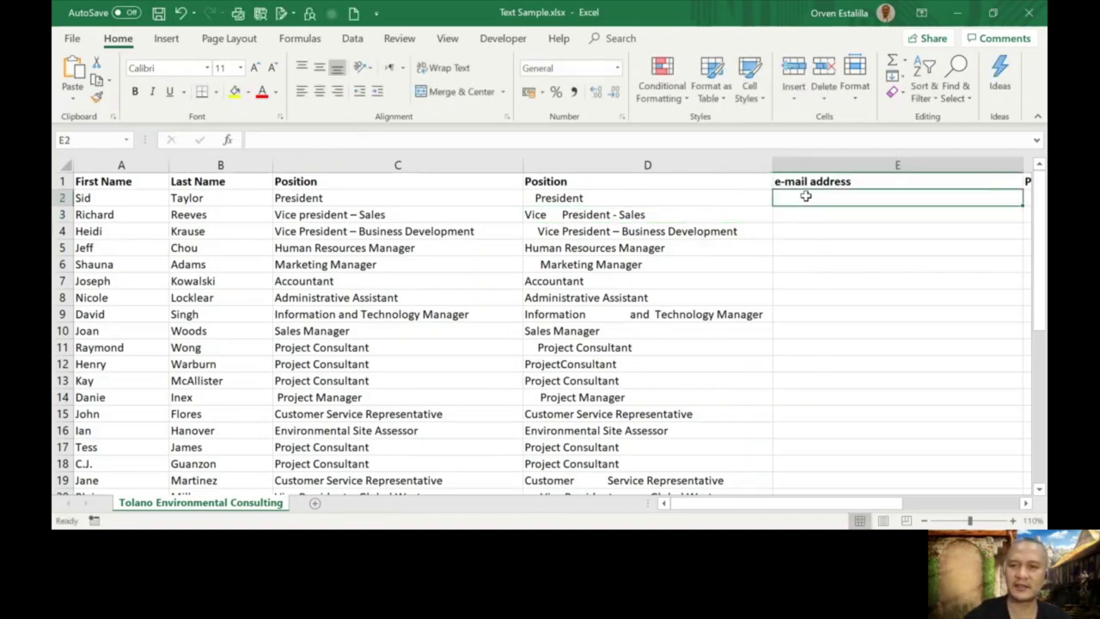
type("=")
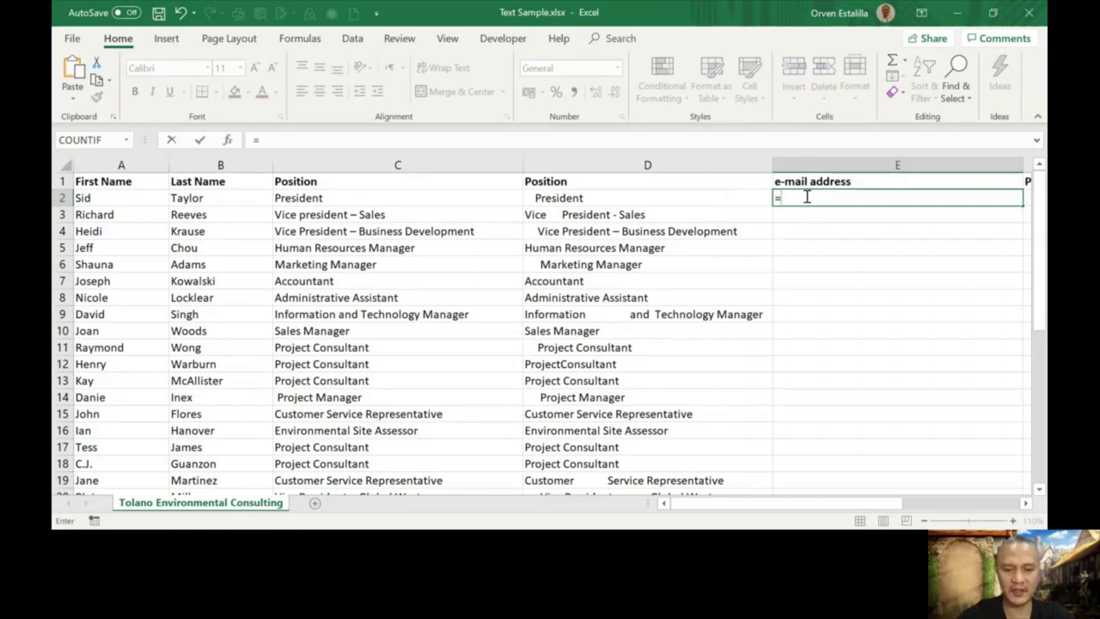
type("TI")
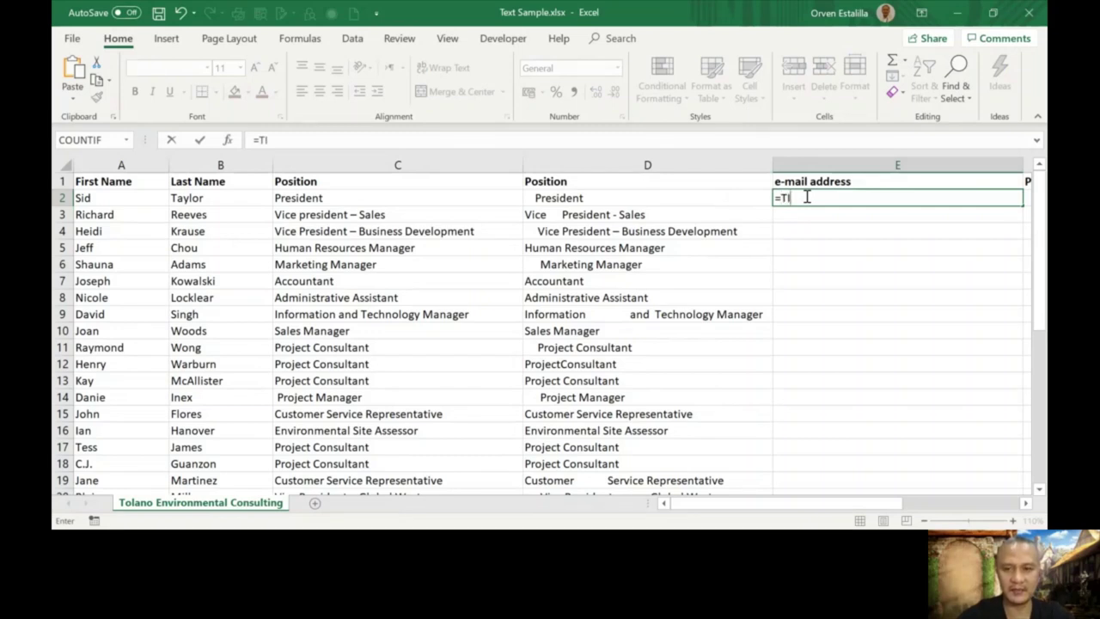
type("RIM")
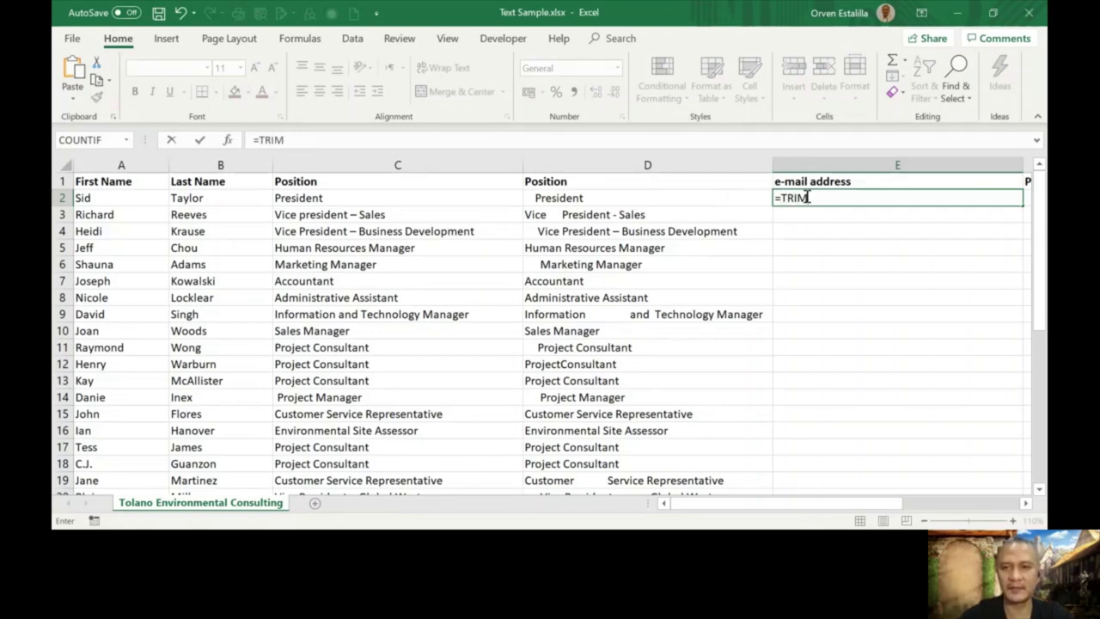
type("(")
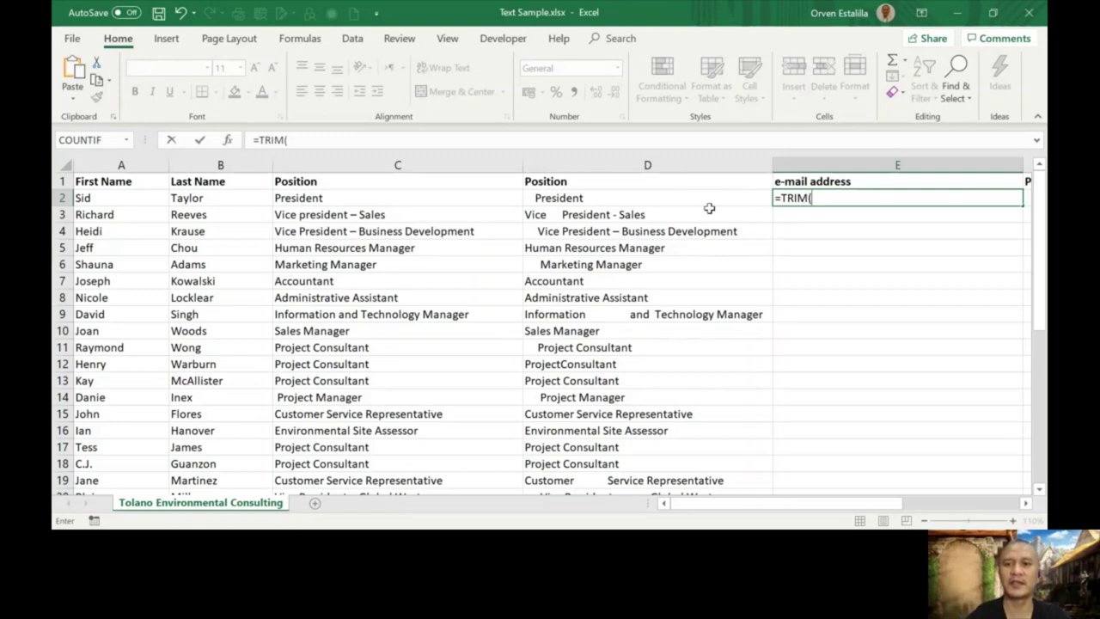
left_click(690, 199)
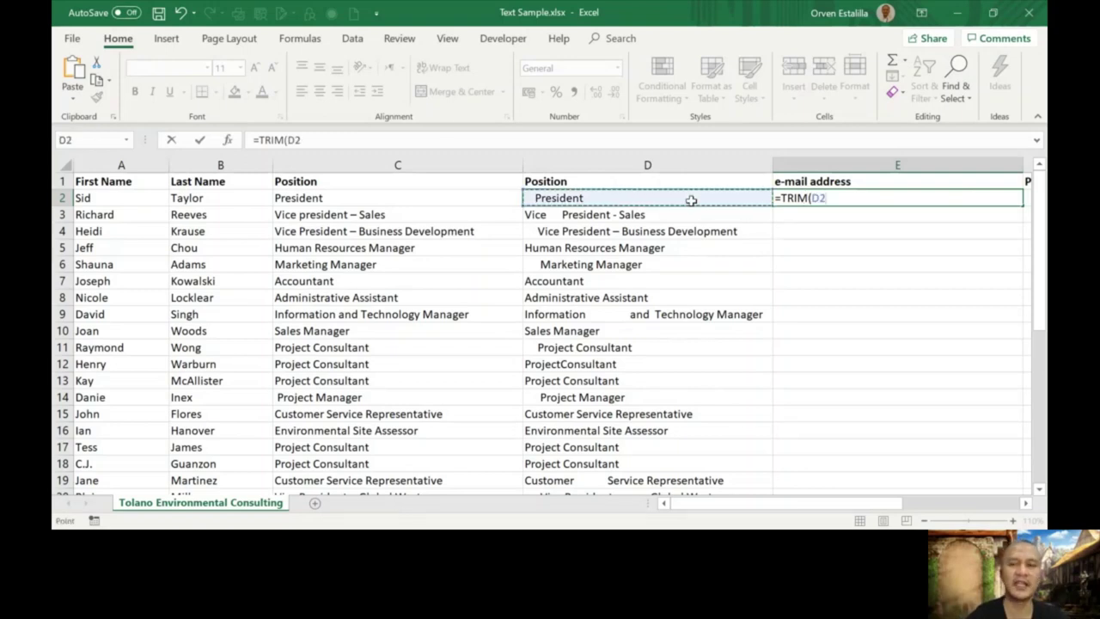
type(")")
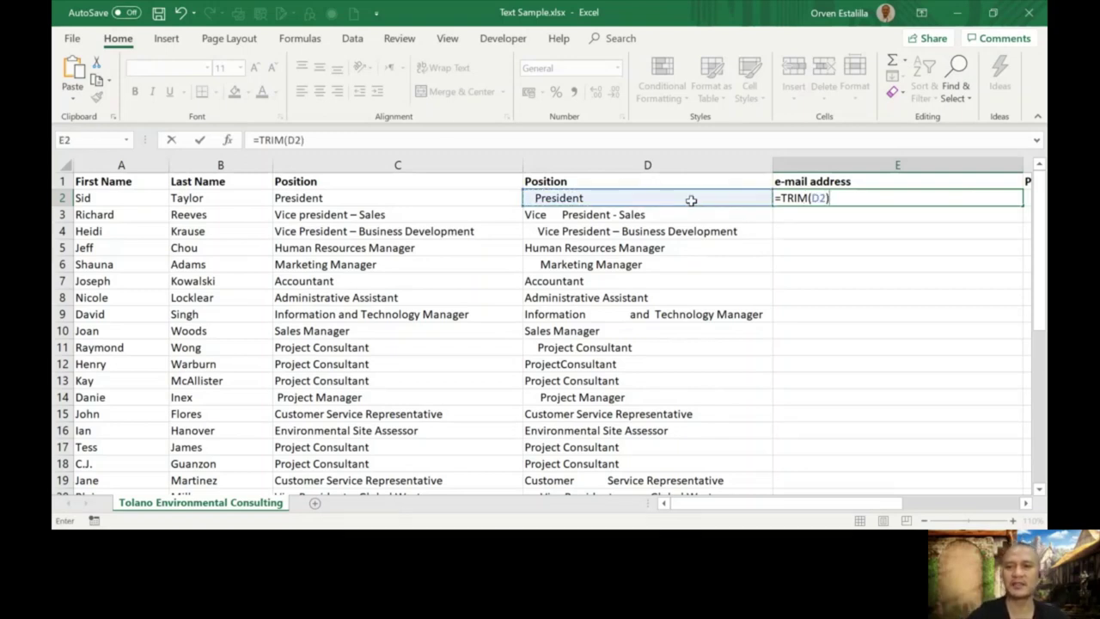
key("Return")
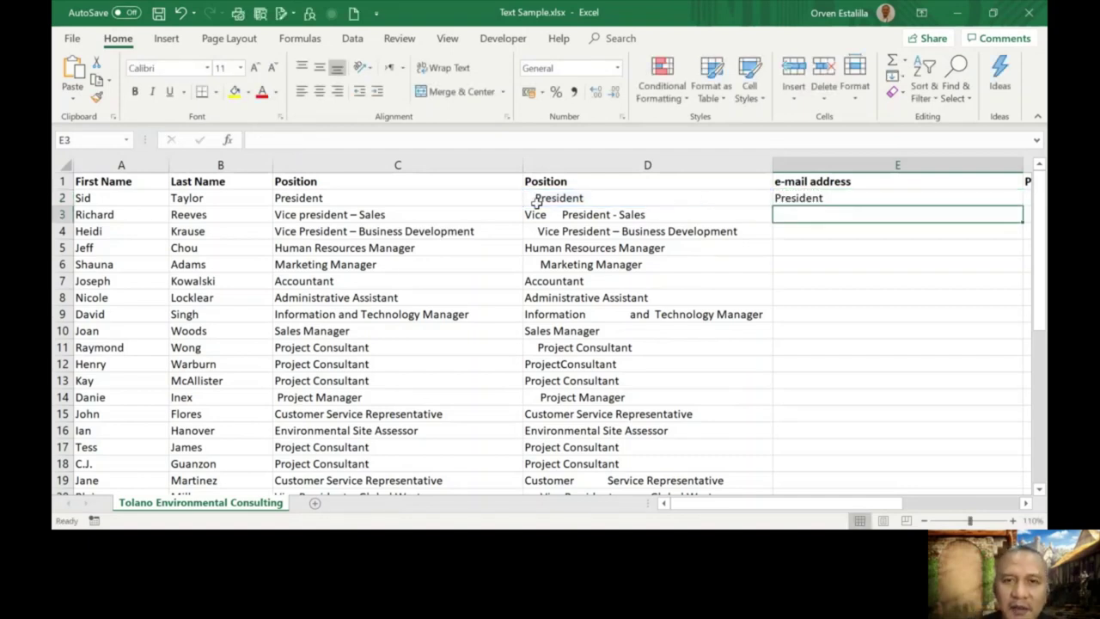
Step: Fill the TRIM formula from E2 down through E11 and check the copy in E3
left_click(789, 199)
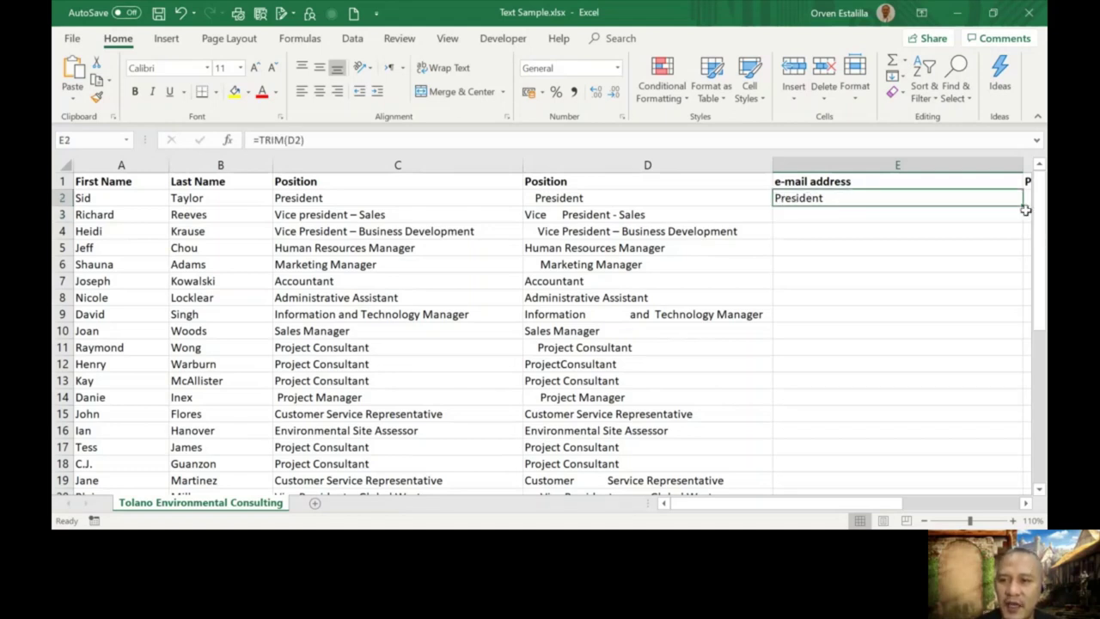
left_click_drag(1021, 206, 1011, 351)
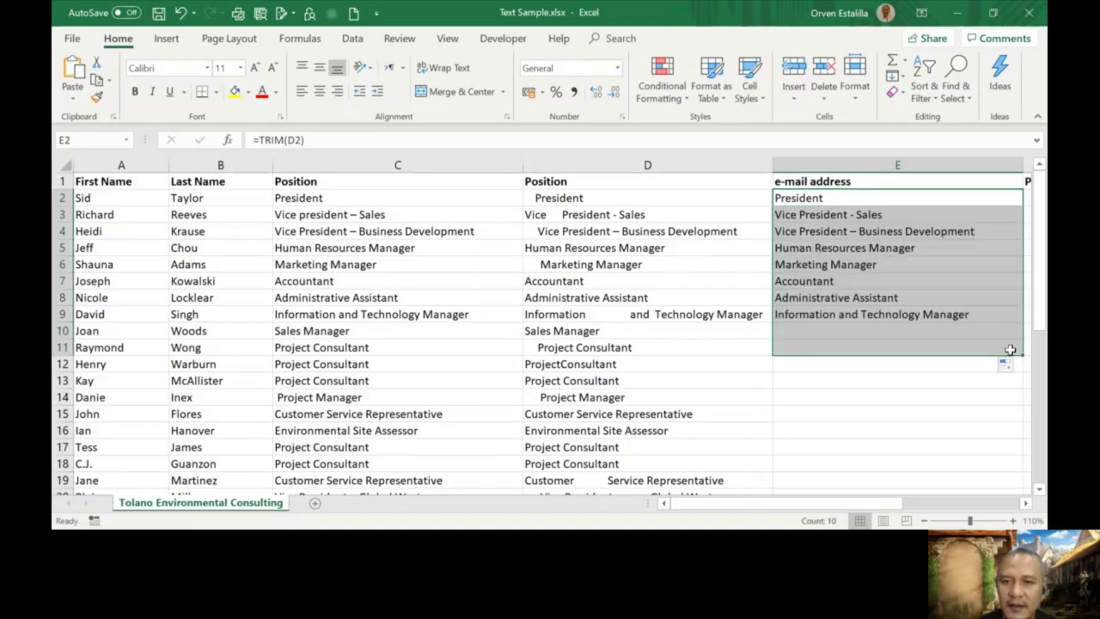
left_click(840, 217)
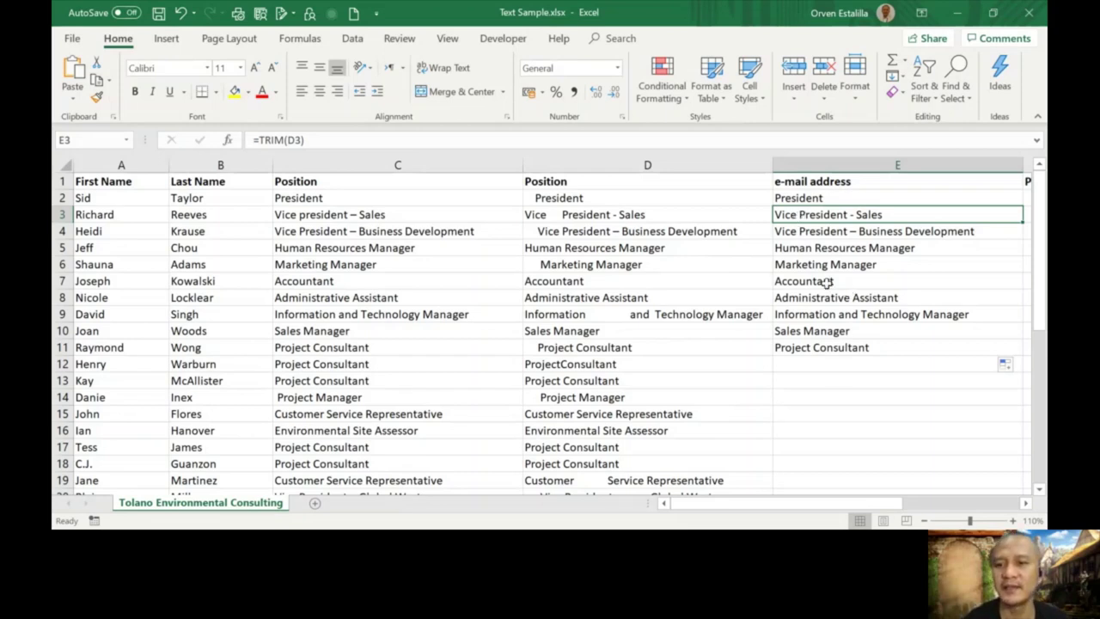
Step: Clear the TRIM formulas from E2:E11 and select cell E2
left_click_drag(811, 197, 818, 348)
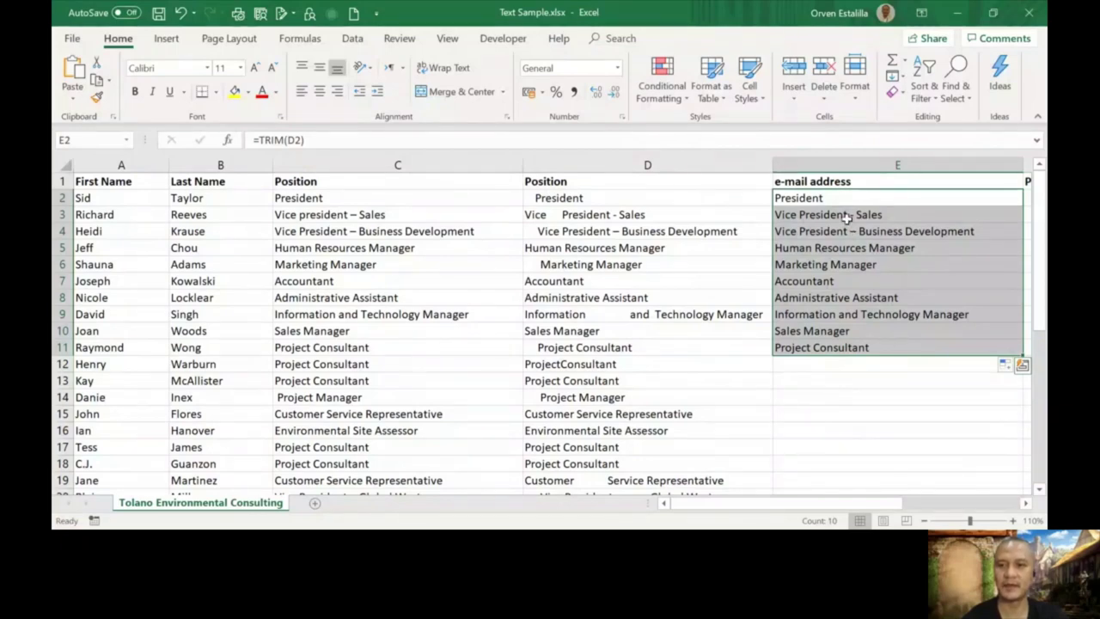
left_click_drag(837, 198, 843, 347)
key("Delete")
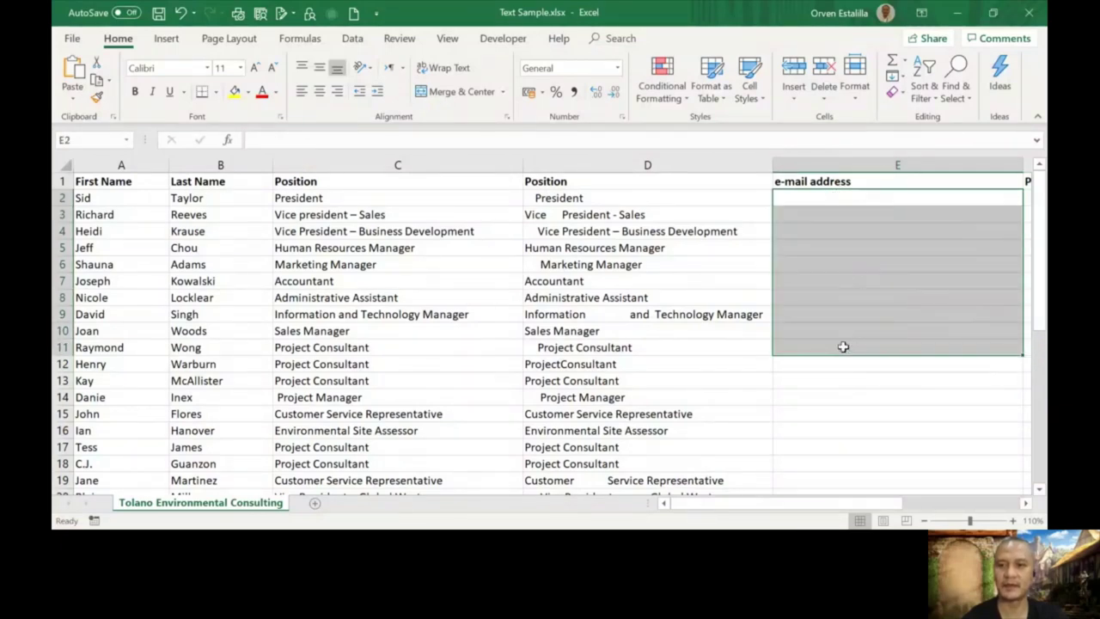
left_click(822, 197)
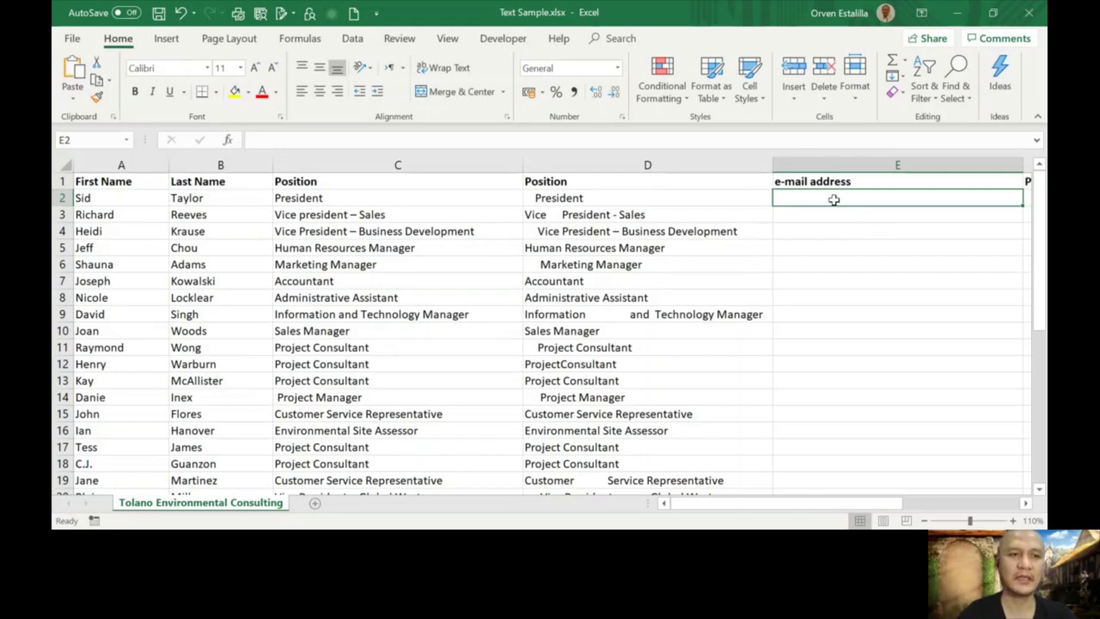
Step: Enter =LOWER(C2) in cell E2 and fill the formula down through E13
type("=")
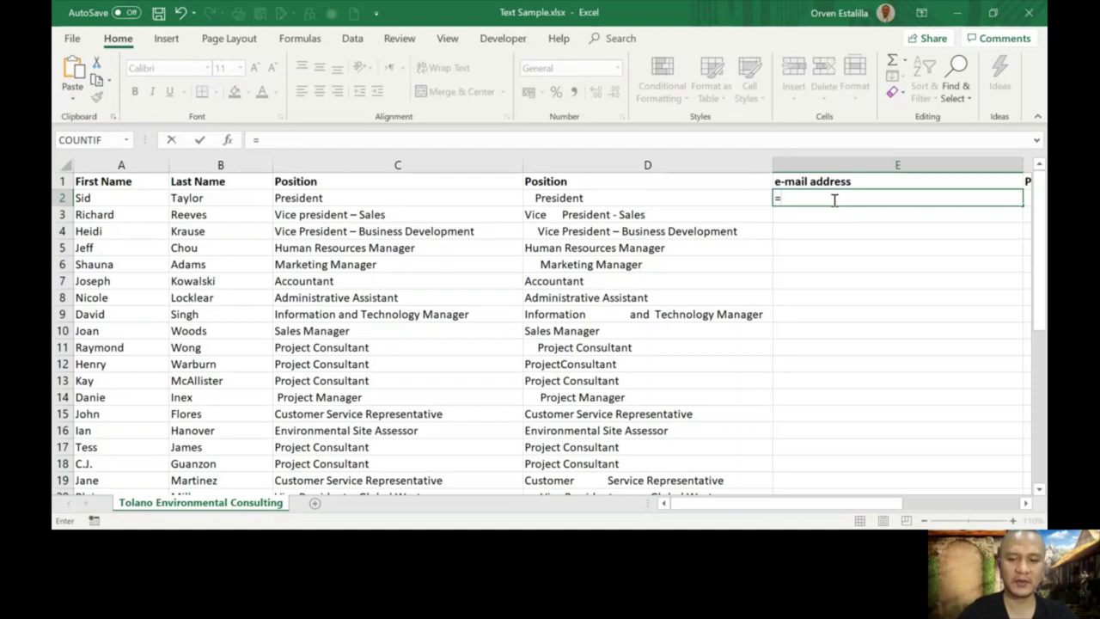
type("lo")
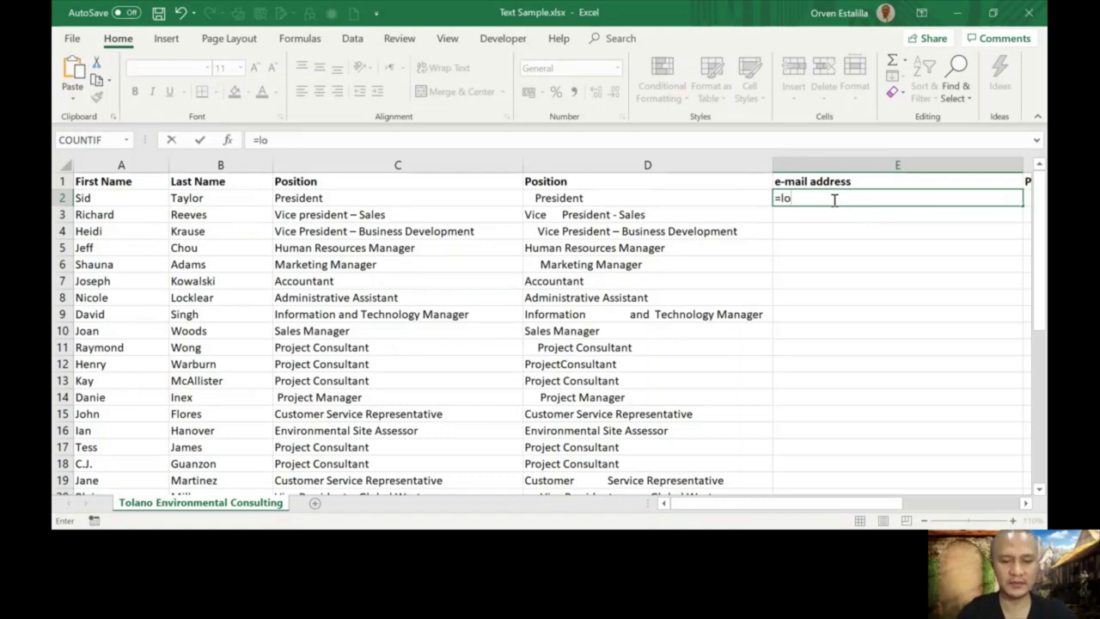
type("wer(")
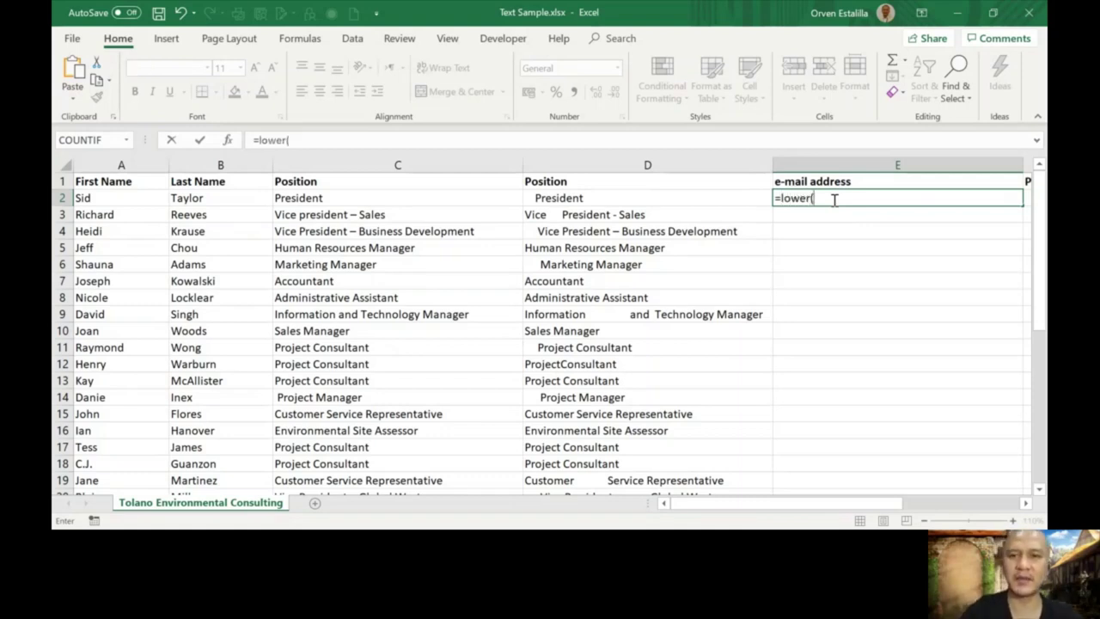
left_click(396, 197)
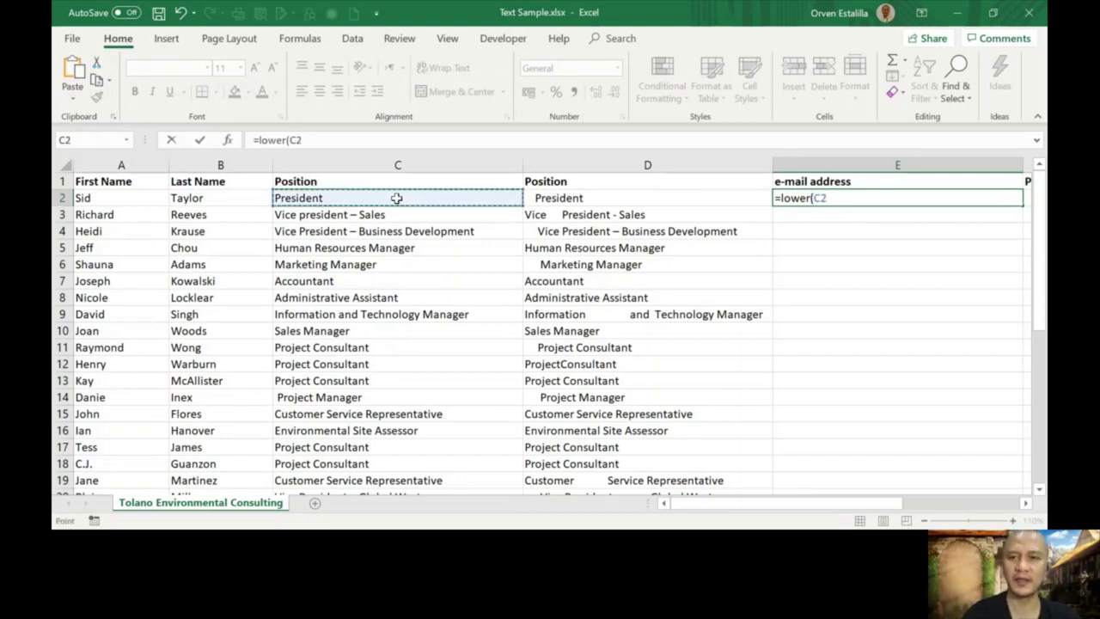
type(")")
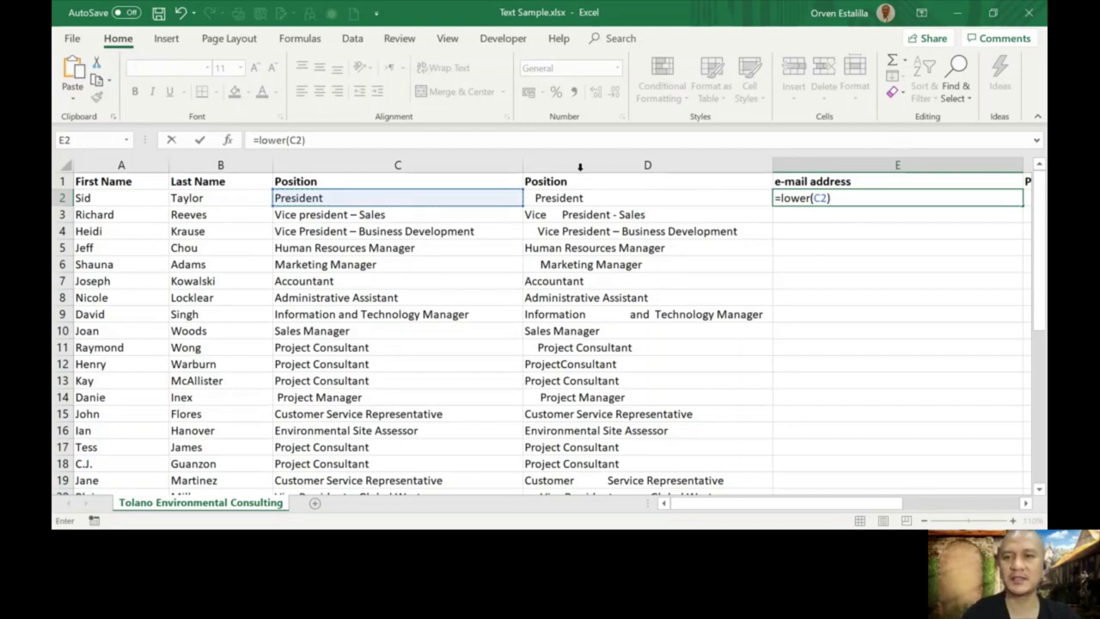
key("Return")
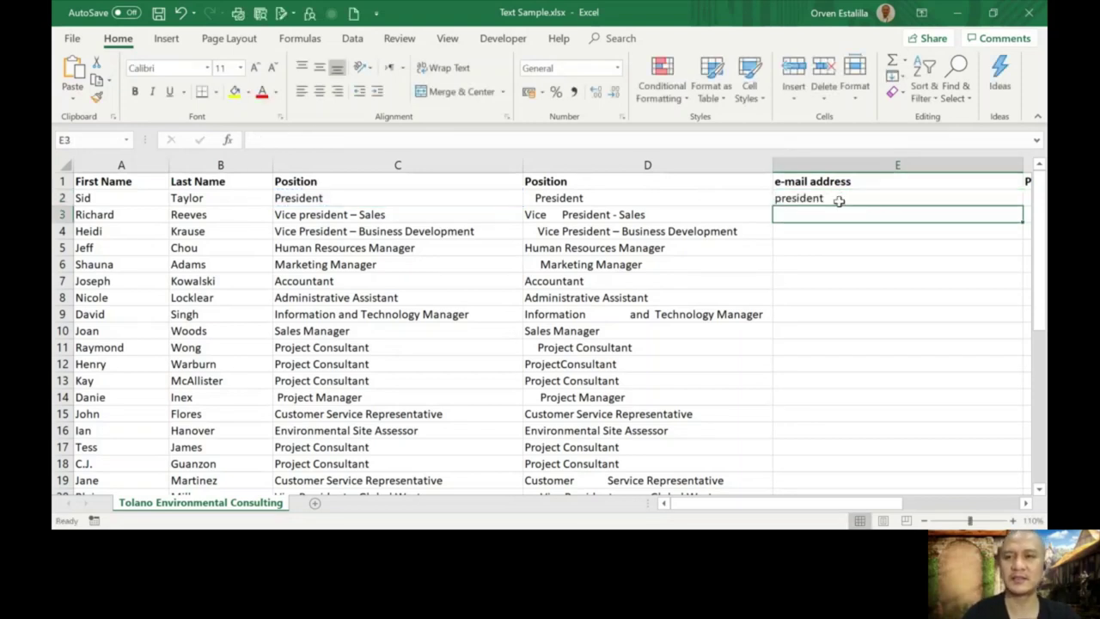
left_click(832, 197)
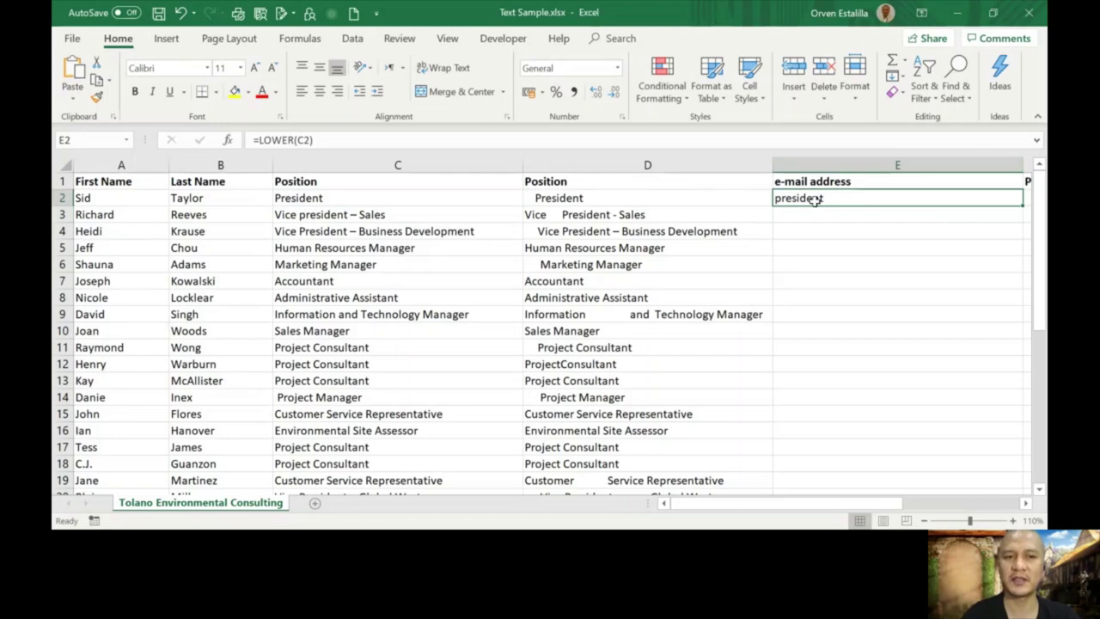
left_click_drag(1021, 207, 1021, 391)
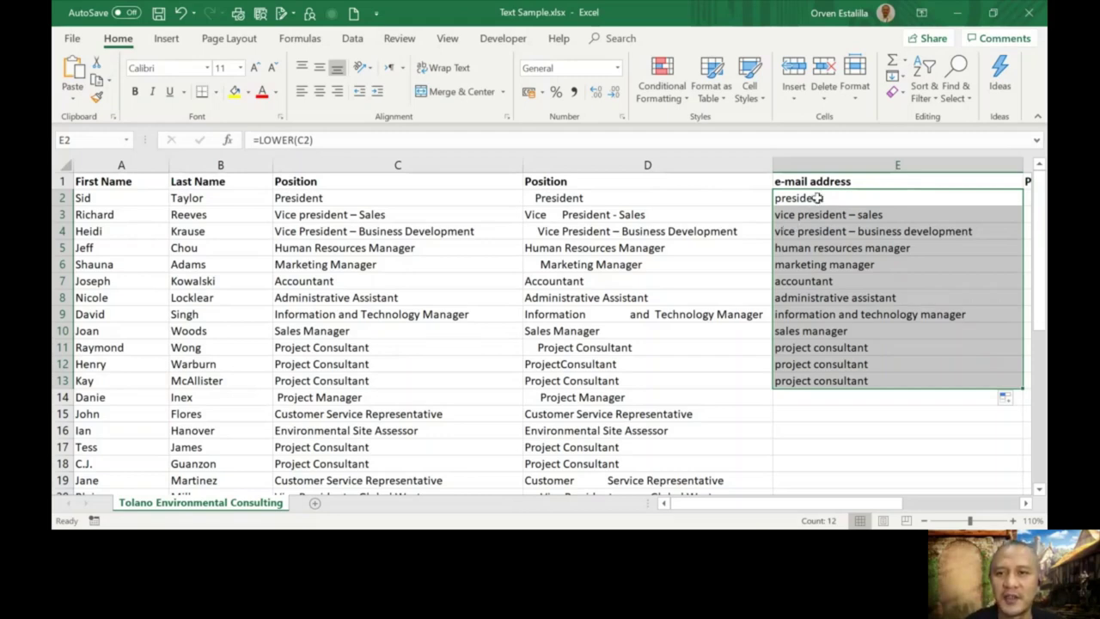
Step: Change the formula in E2 to =UPPER(C2) and fill it down through E13
left_click(819, 197)
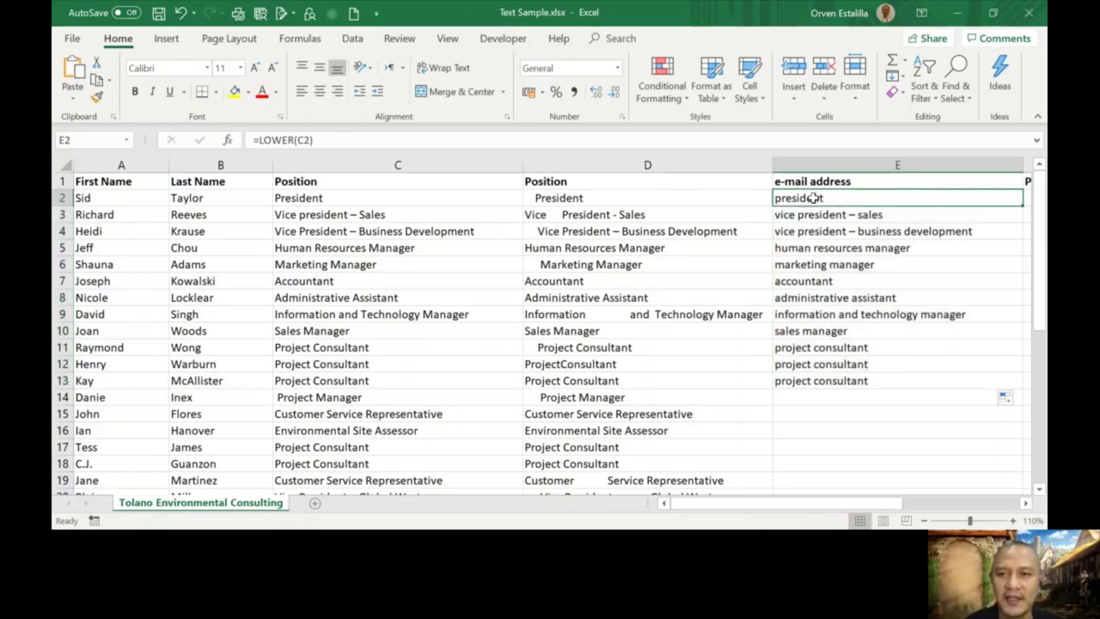
double_click(817, 197)
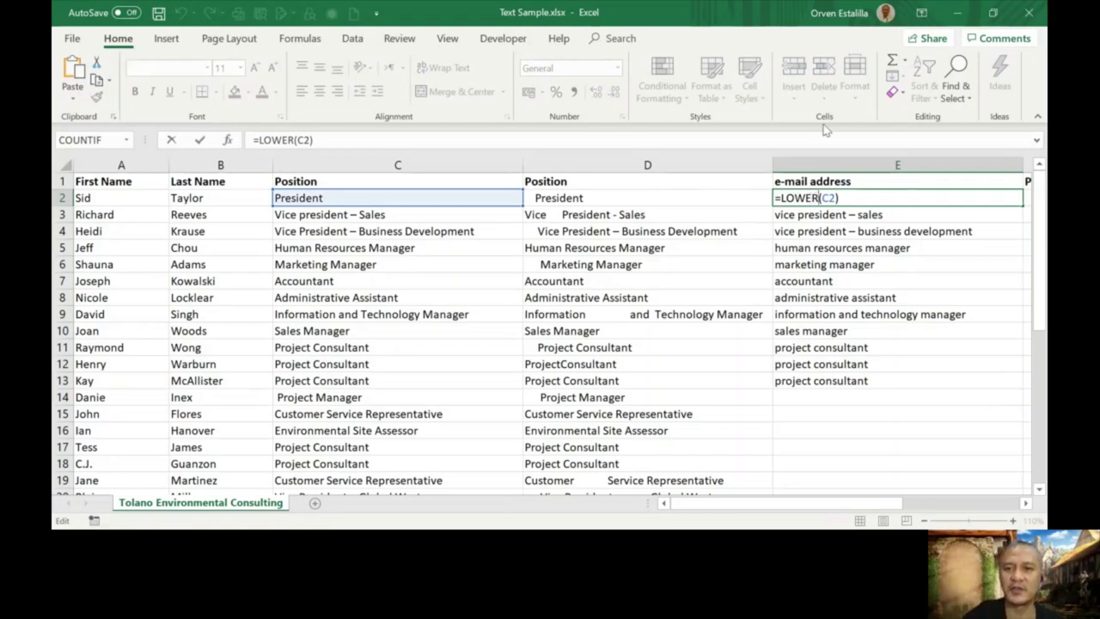
key("BackSpace")
key("BackSpace")
key("BackSpace")
key("BackSpace")
key("BackSpace")
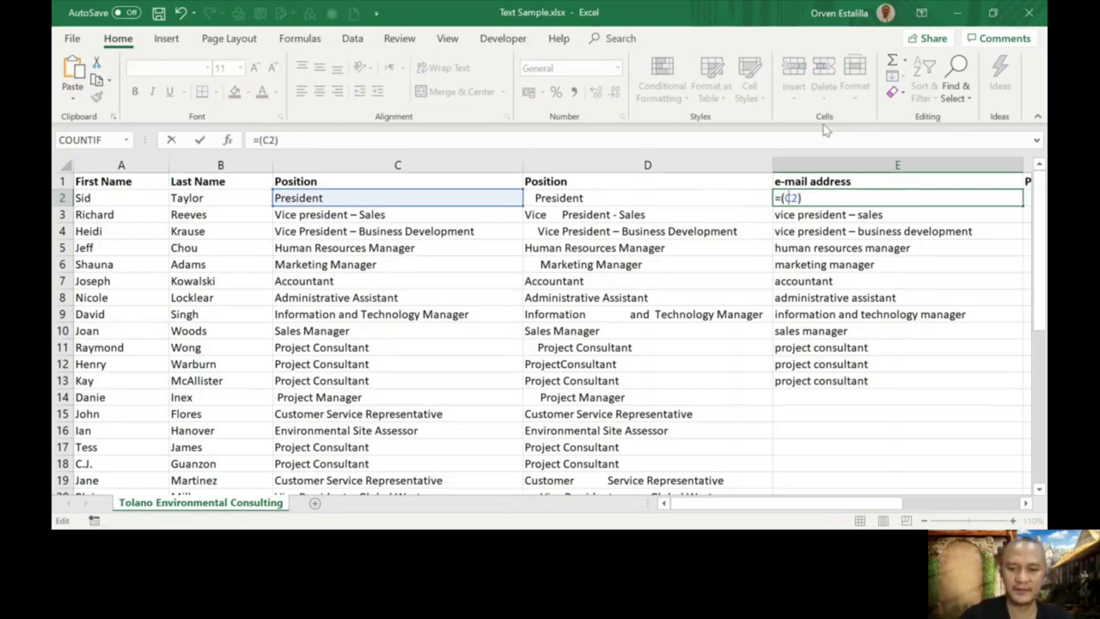
type("UPPER")
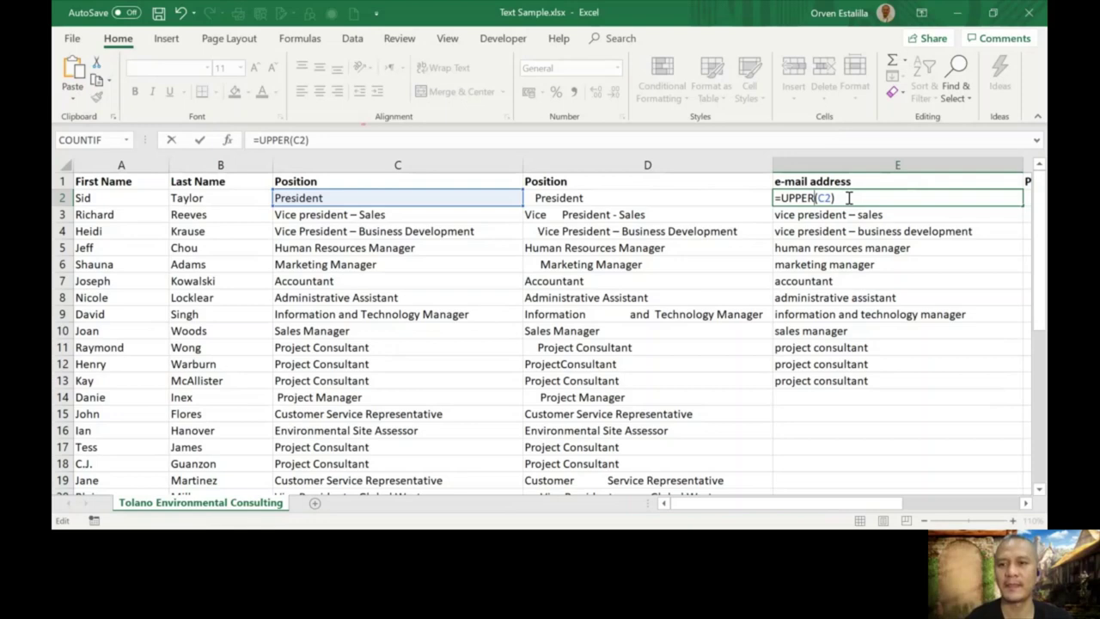
key("Return")
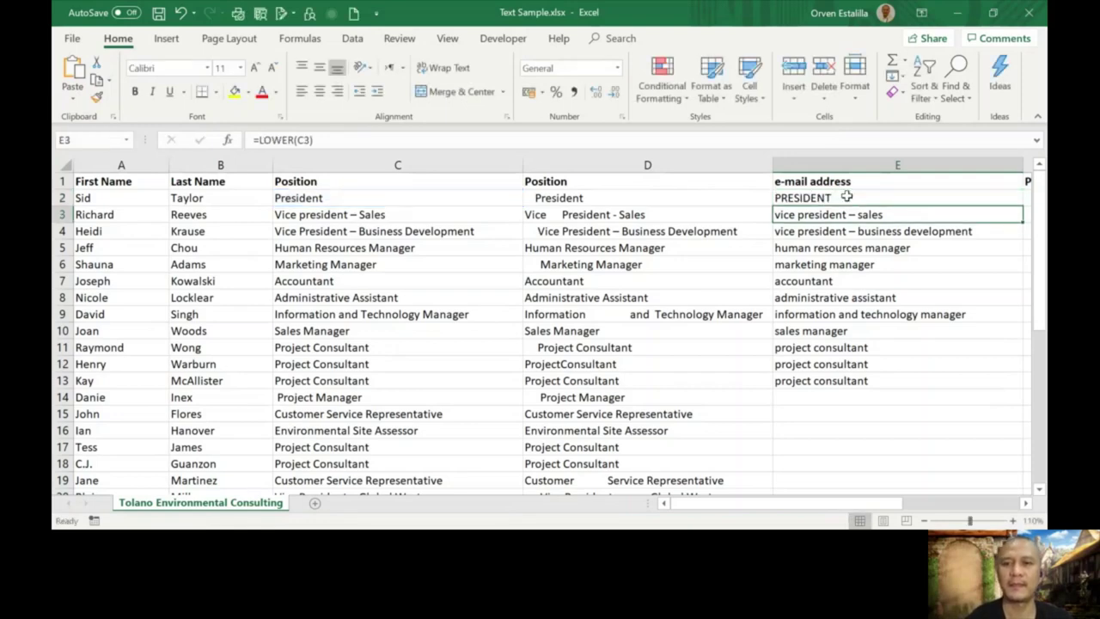
left_click(897, 198)
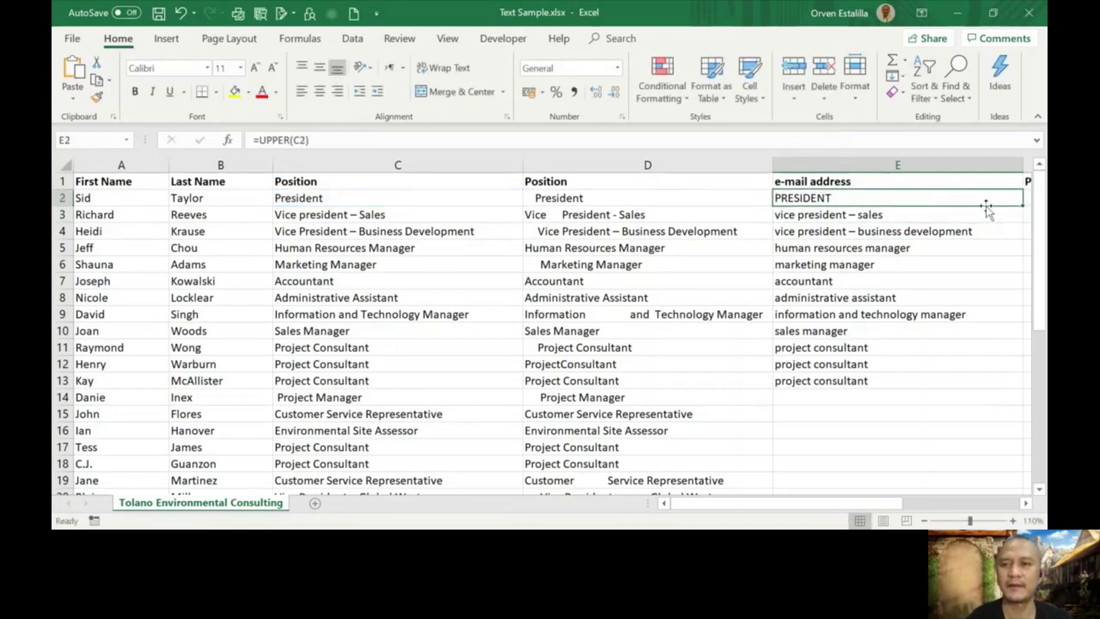
left_click_drag(1022, 206, 1022, 388)
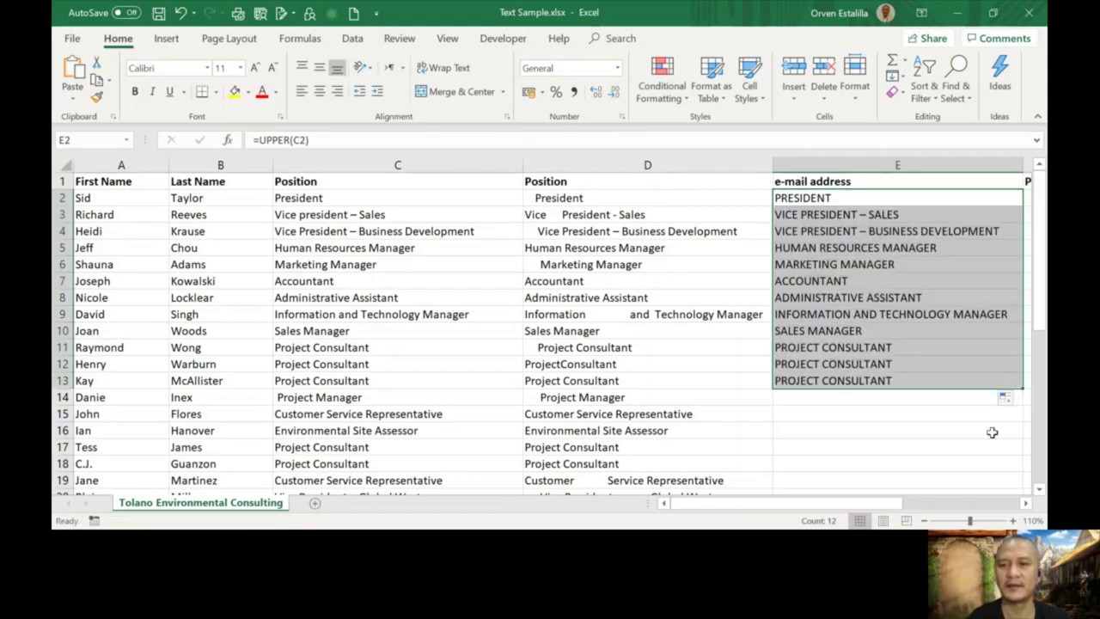
Step: Clear the UPPER formulas from E2:E13
left_click(856, 198)
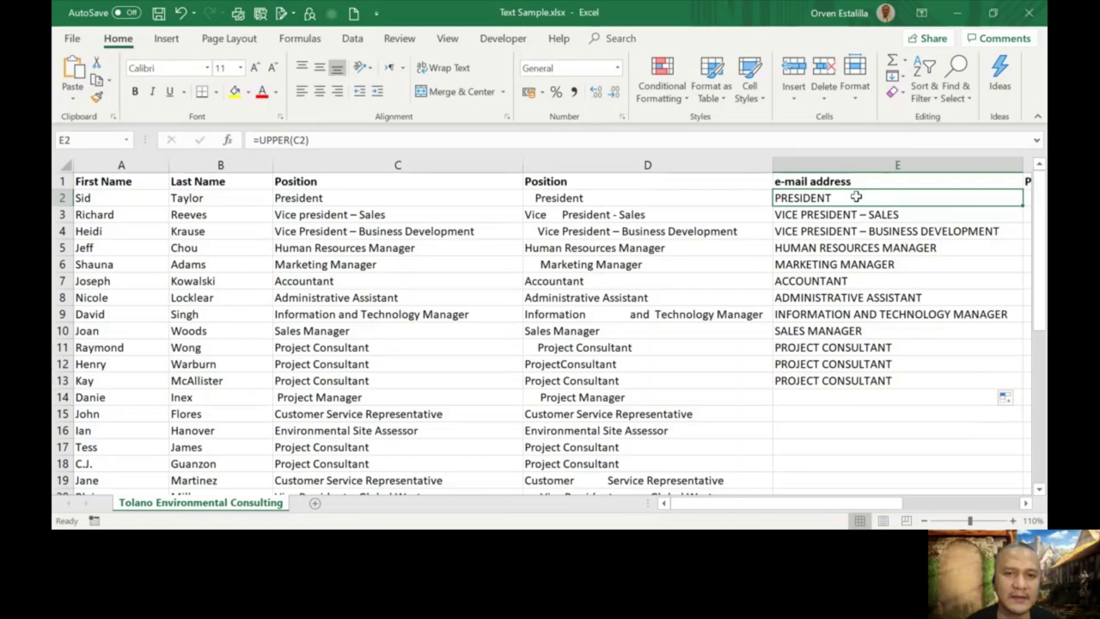
left_click_drag(851, 198, 848, 372)
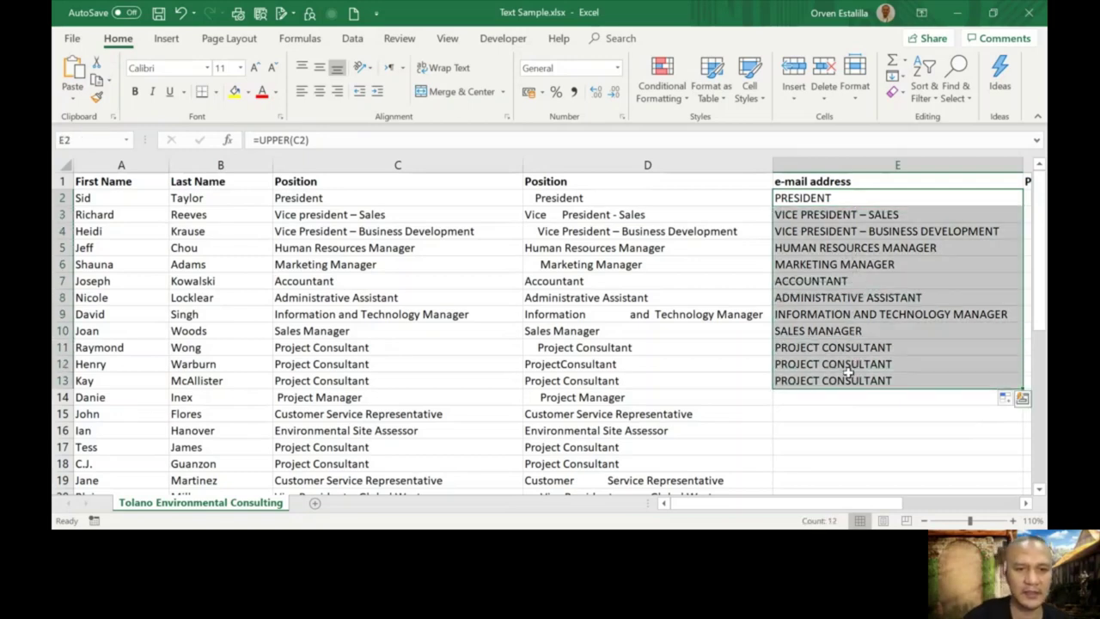
key("Delete")
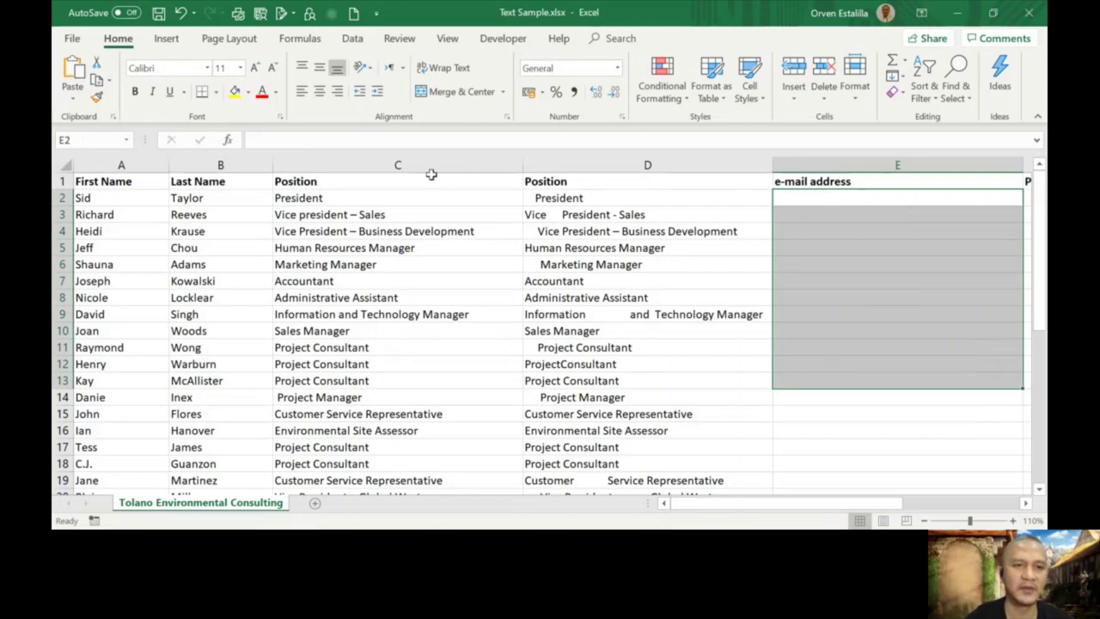
Step: Enter =PROPER(C3) in cell E3 to capitalize each word of the position in C3
left_click(325, 217)
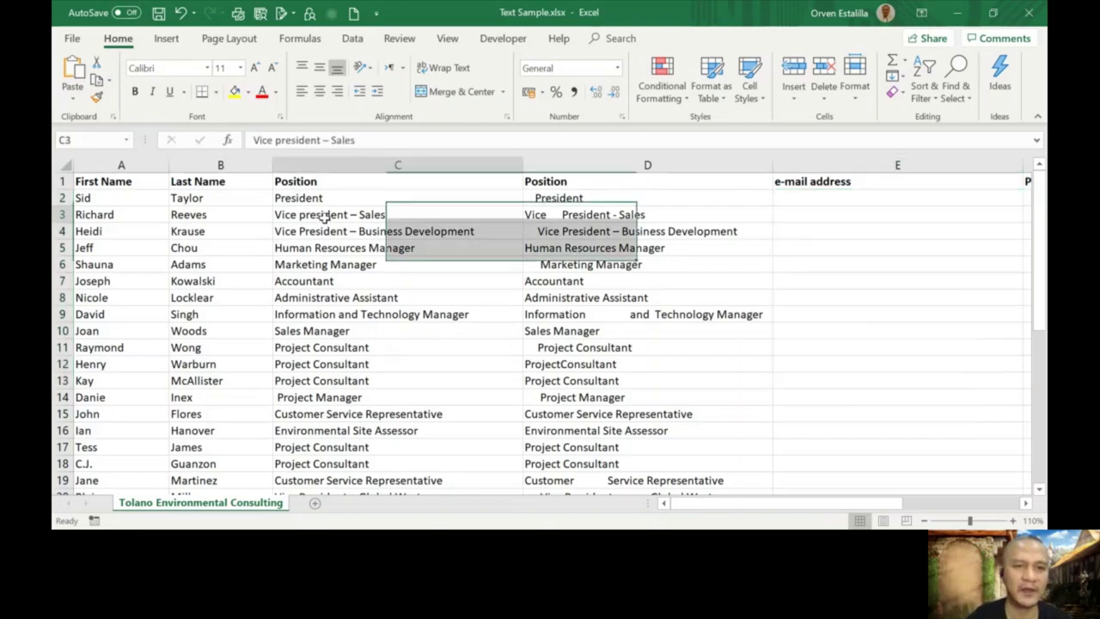
left_click(840, 216)
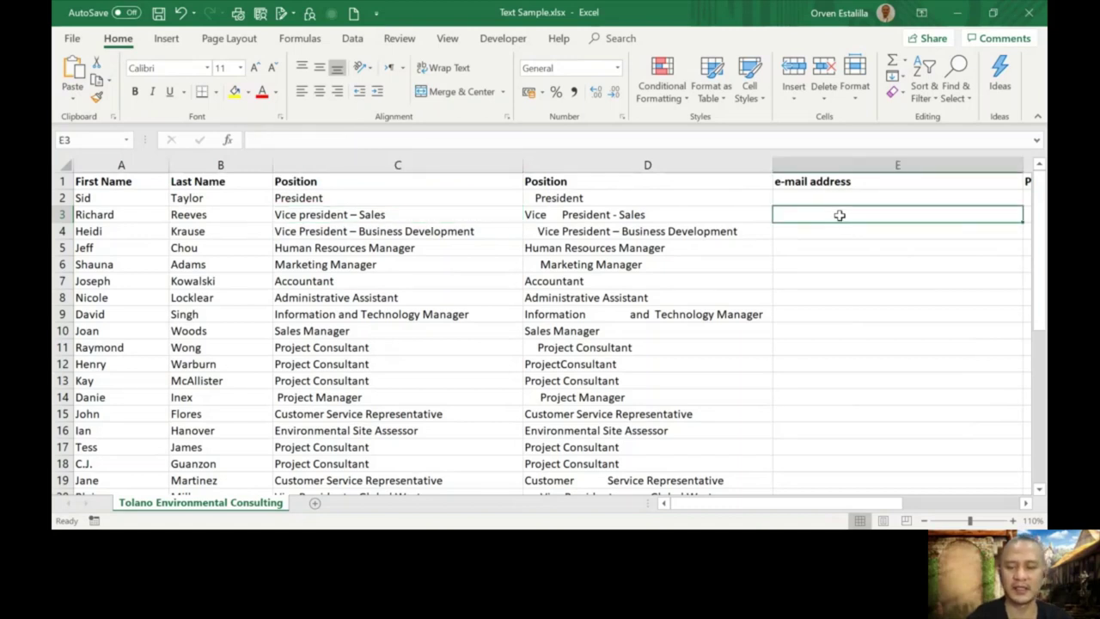
type("=")
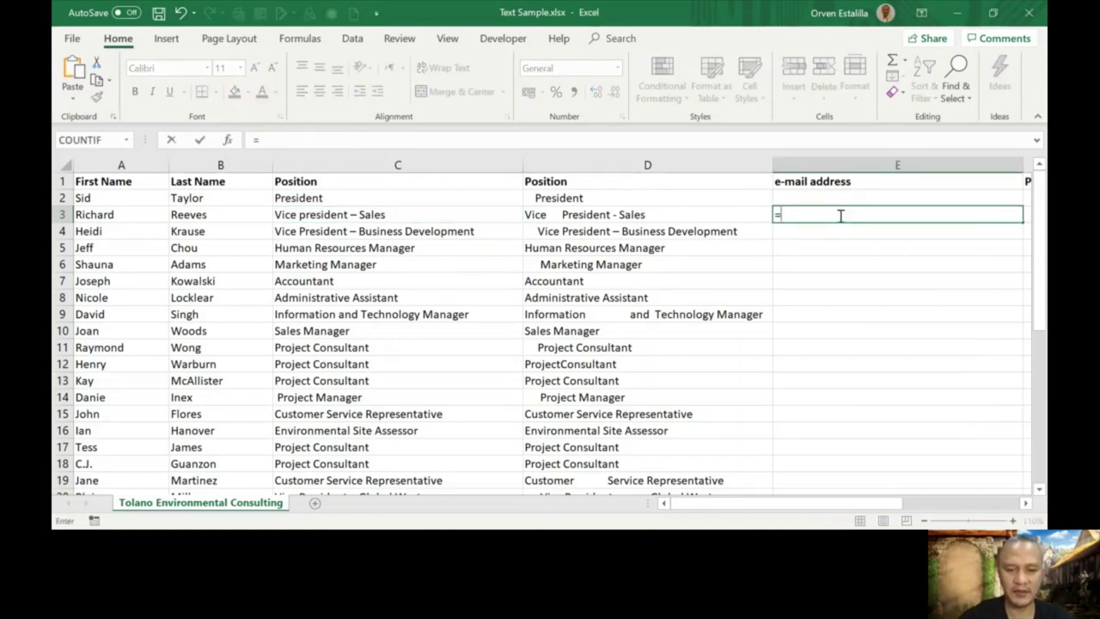
type("Pr")
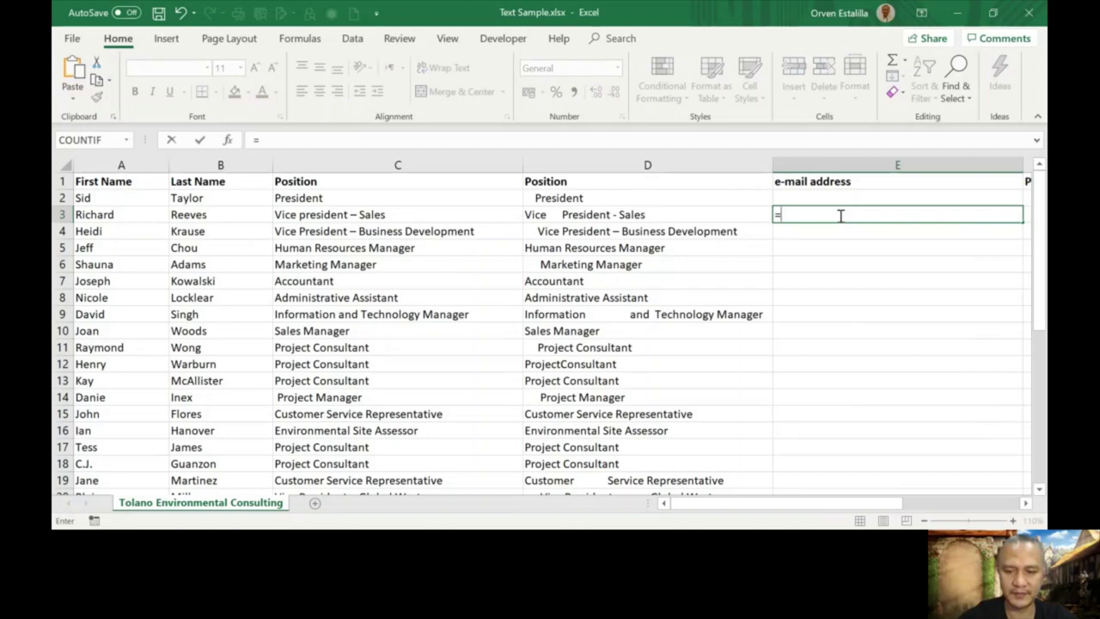
type("oper(")
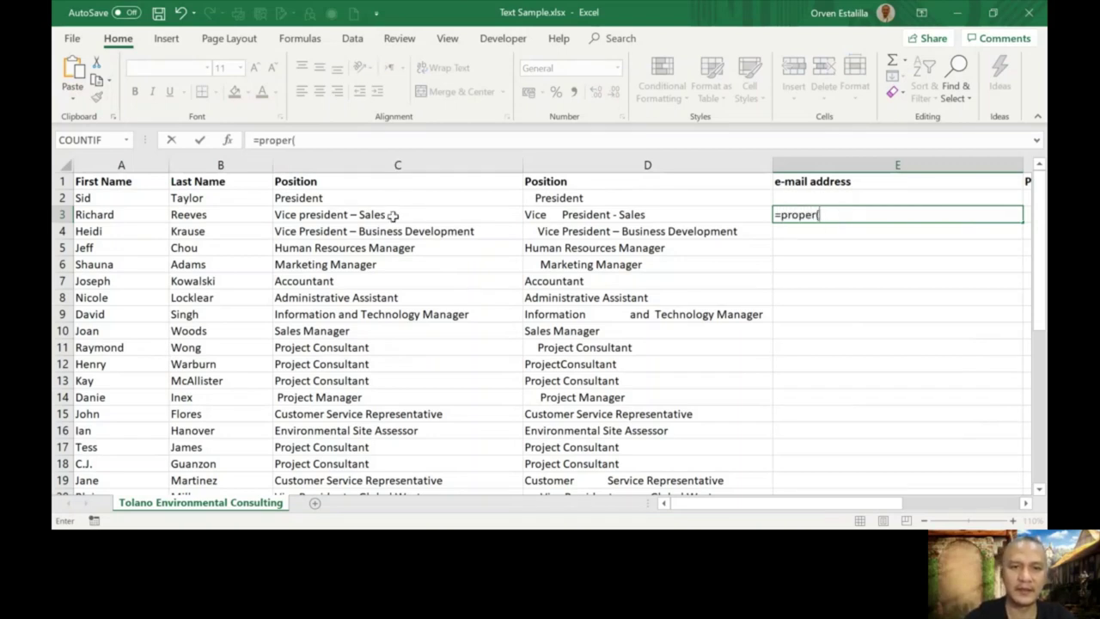
left_click(391, 215)
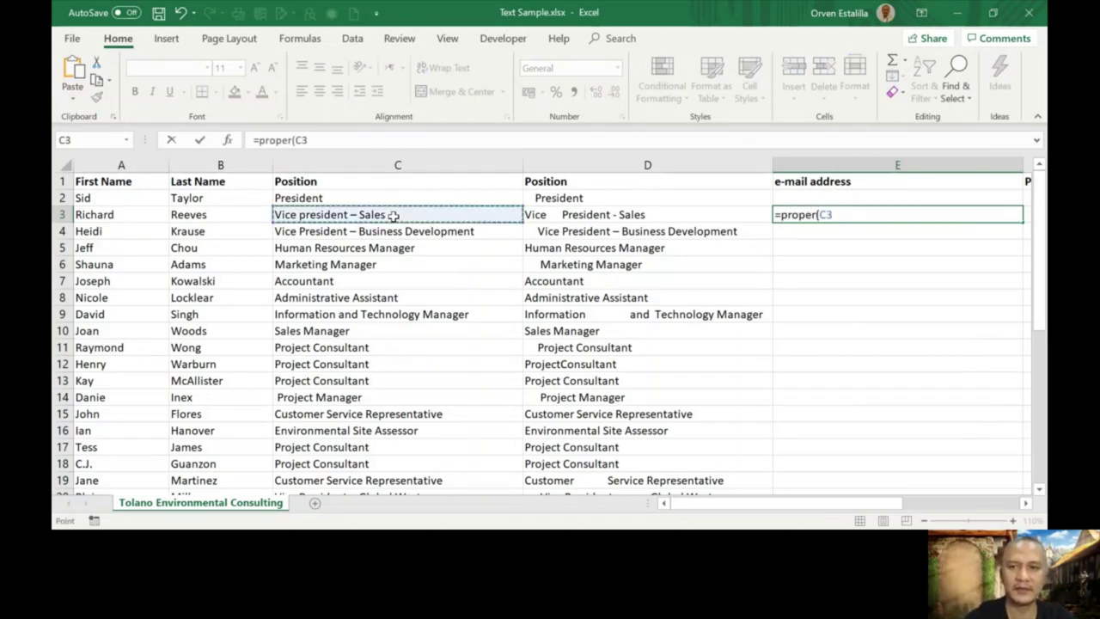
type(")")
key("Return")
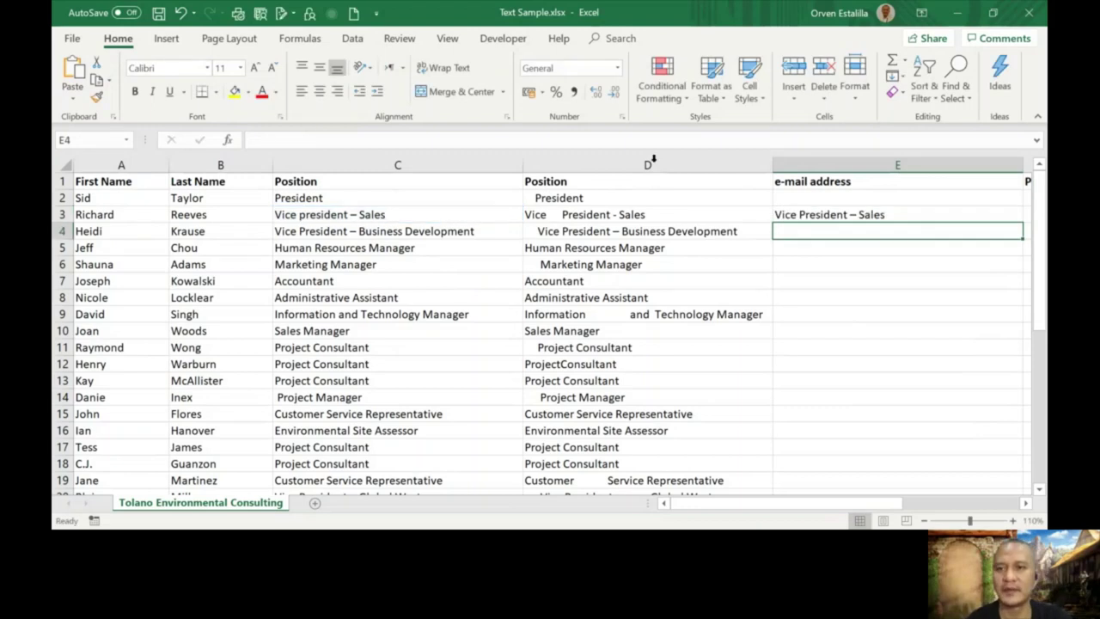
Step: Compare the capitalization of the source text in C3 with the result in E3 and review the PROPER formula
left_click(822, 215)
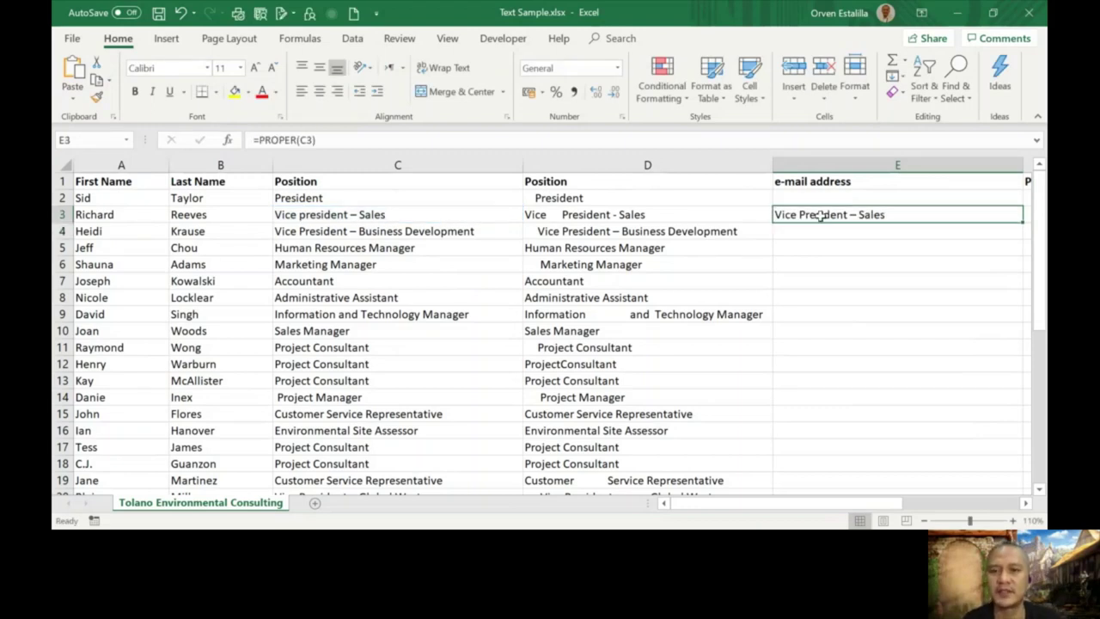
double_click(299, 214)
key("Delete")
type("p")
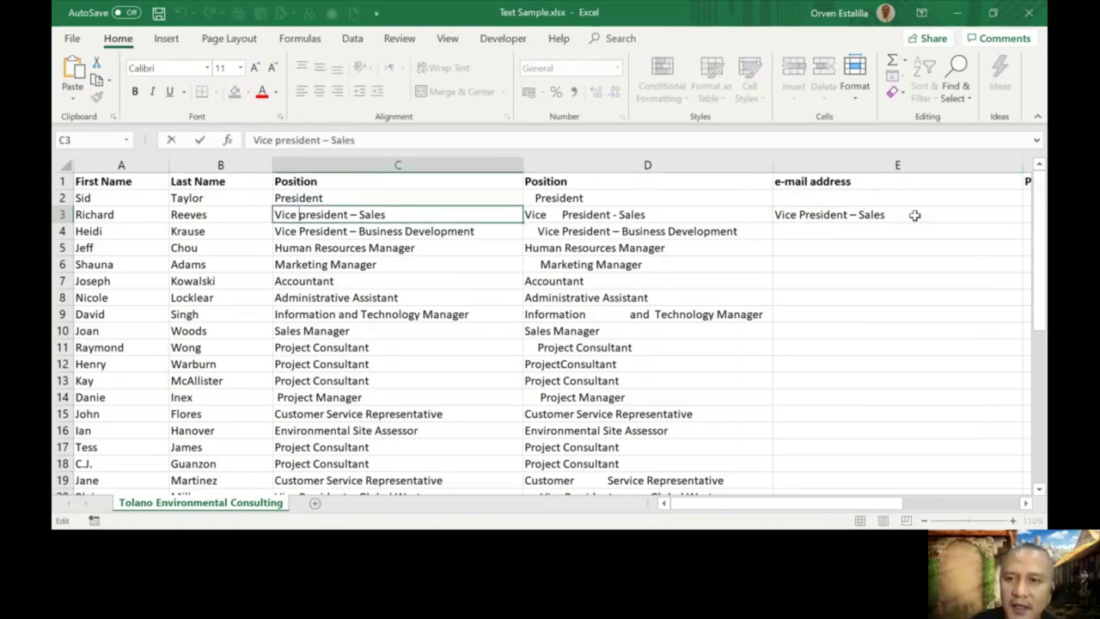
left_click(810, 214)
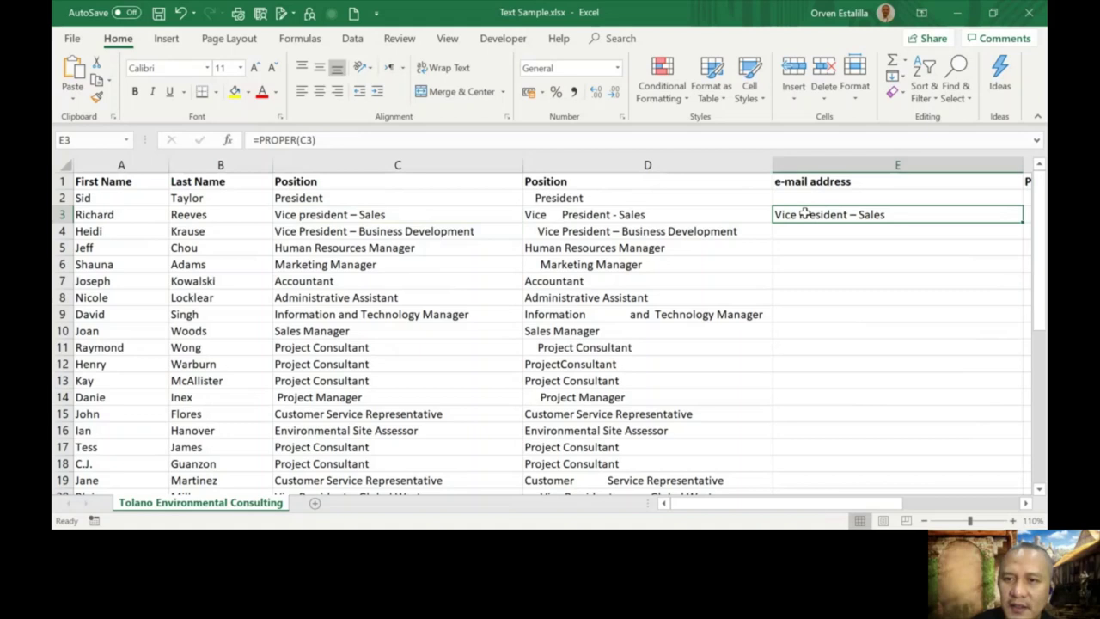
double_click(804, 215)
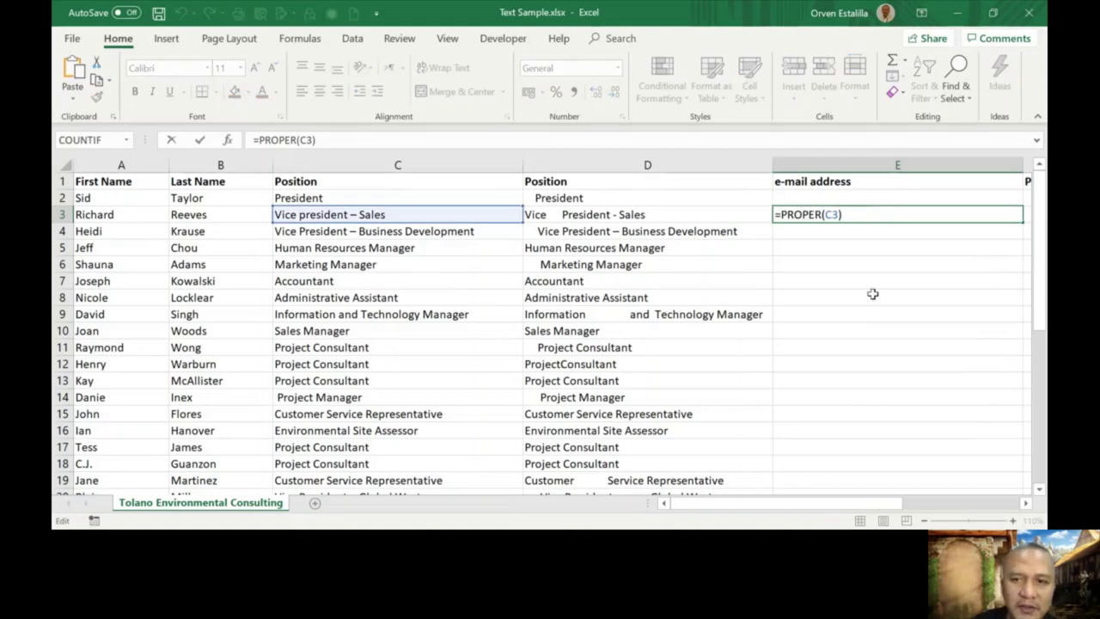
key("ctrl+Return")
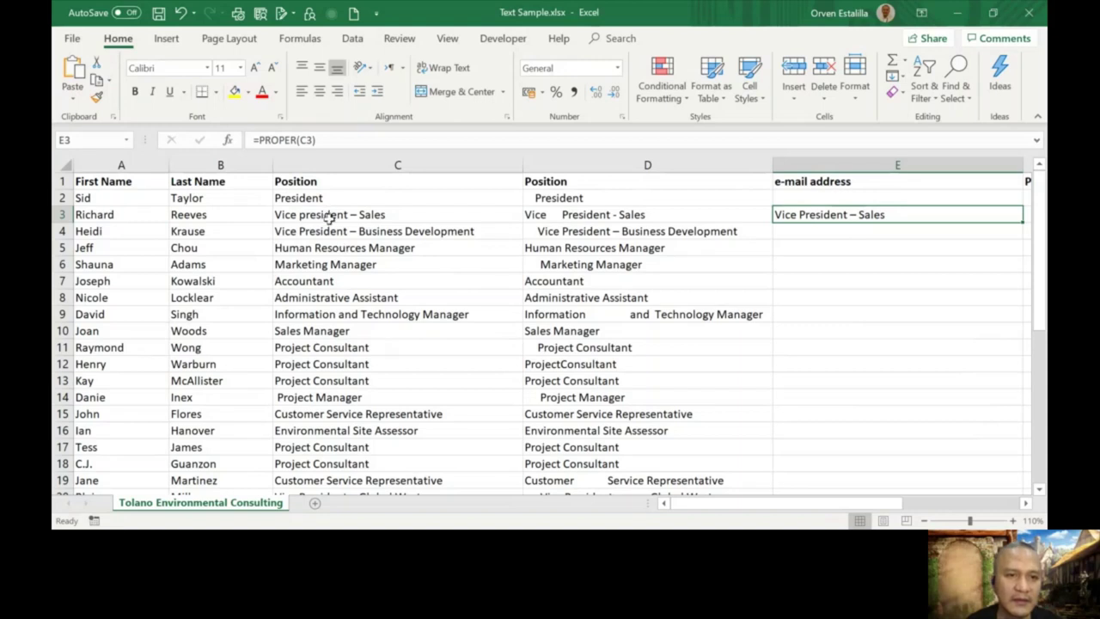
Step: Replace the position text in C5 with all-lowercase "human resources manager"
left_click(350, 251)
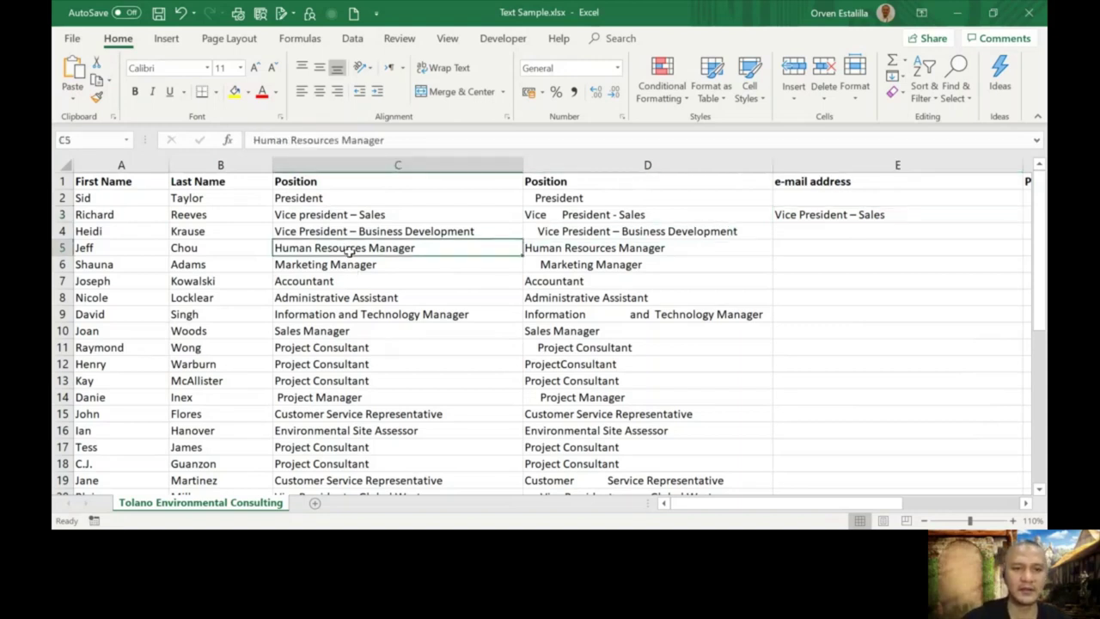
type("human")
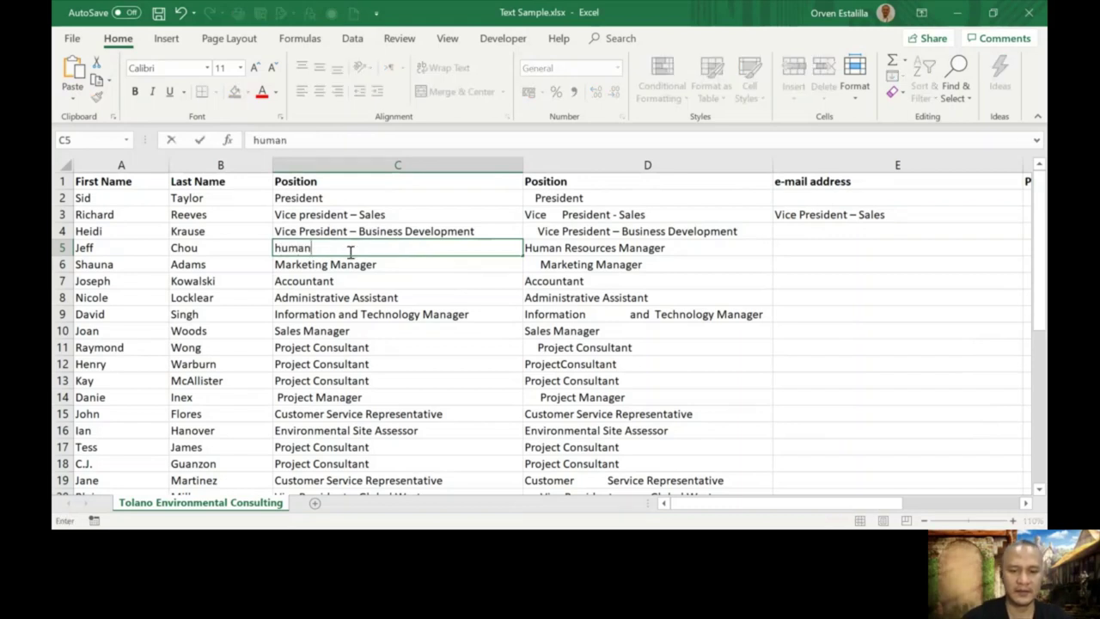
type(" resources manager")
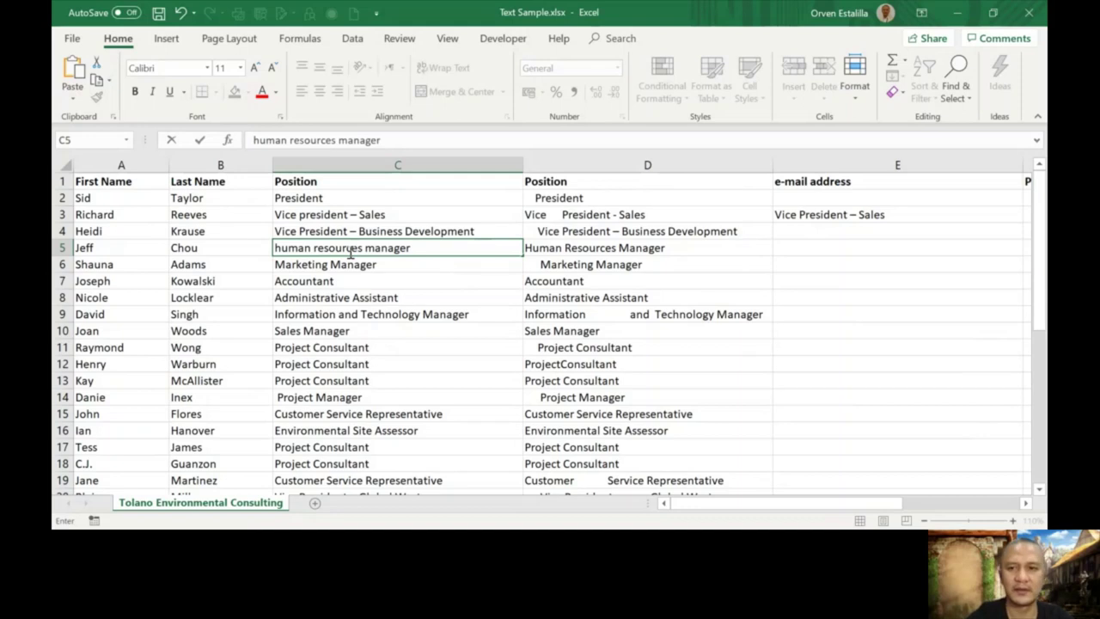
key("Return")
Step: Fill the PROPER formula from E3 down through E5 and compare E5 with the lowercase source in C5
left_click(883, 218)
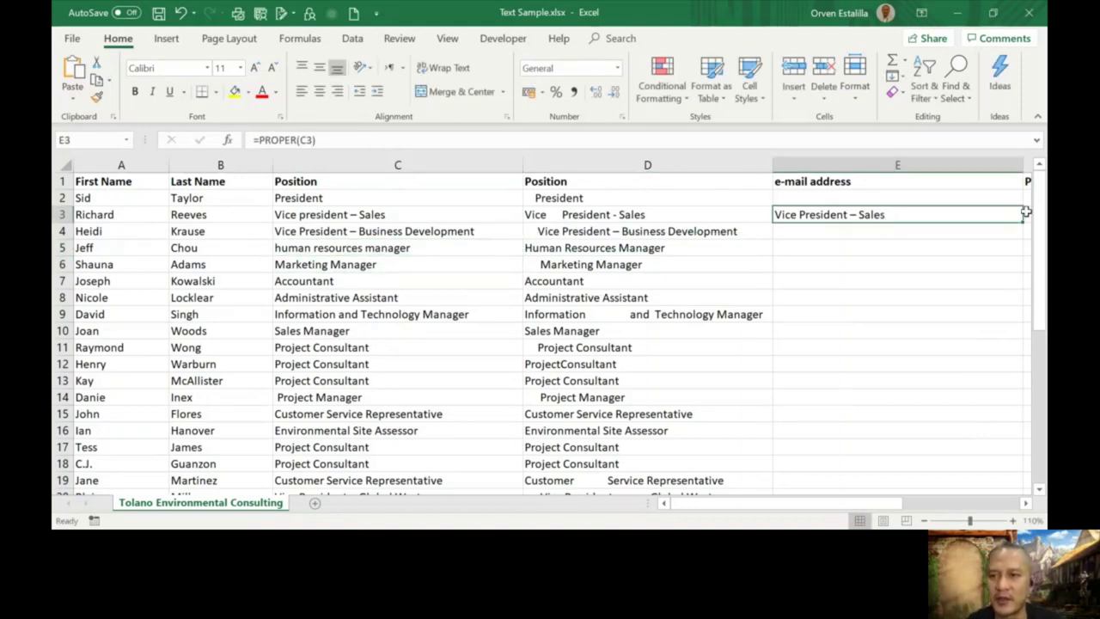
left_click_drag(1023, 221, 1019, 256)
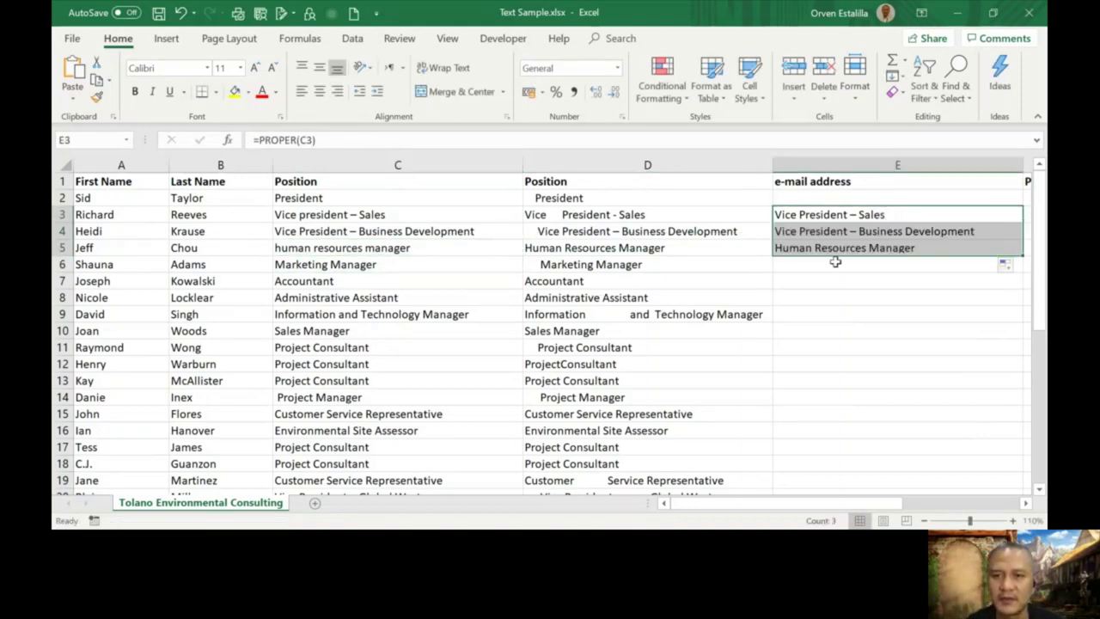
left_click(819, 249)
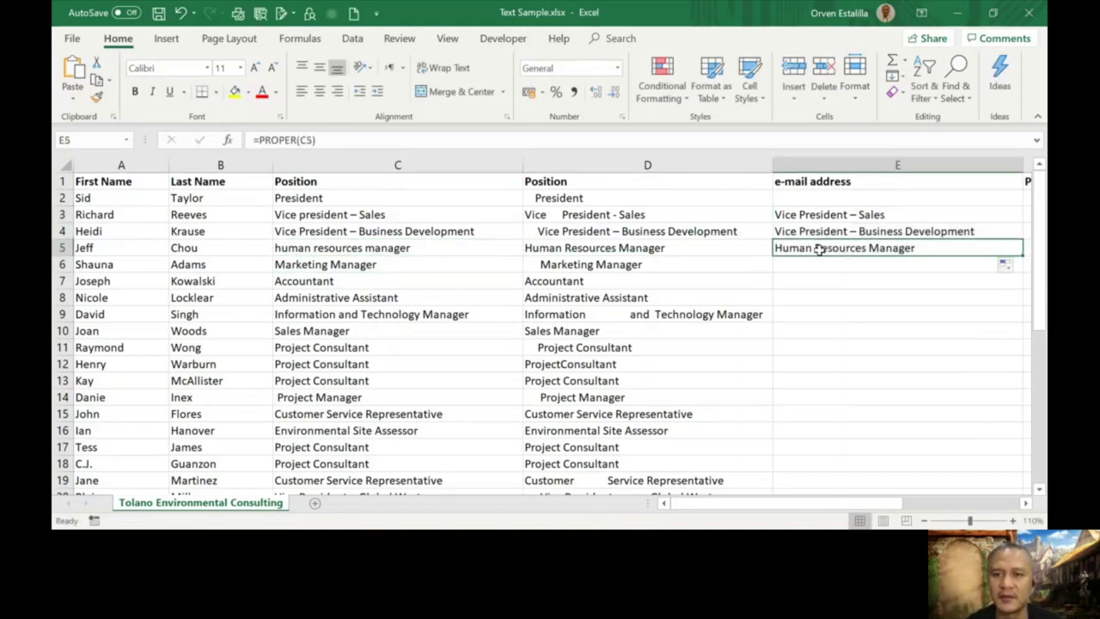
left_click(388, 248)
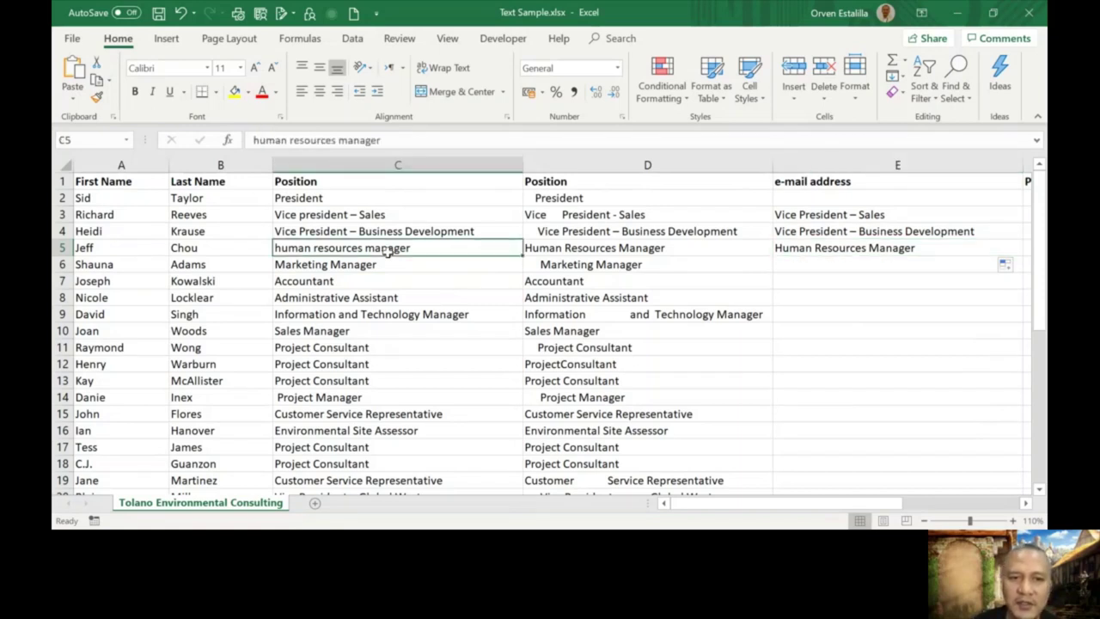
left_click(806, 248)
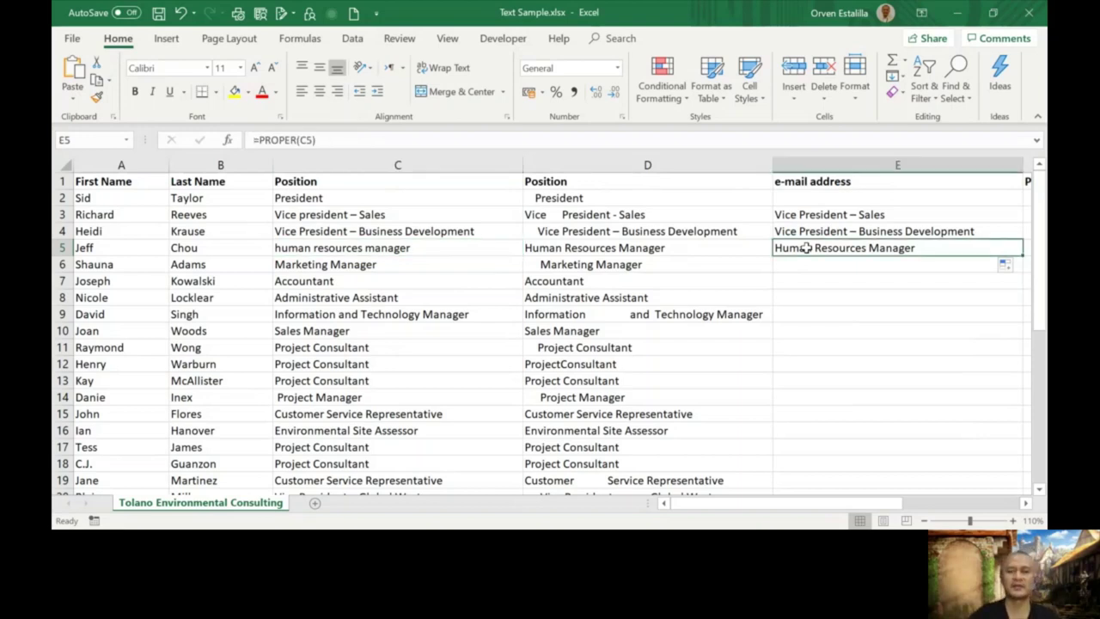